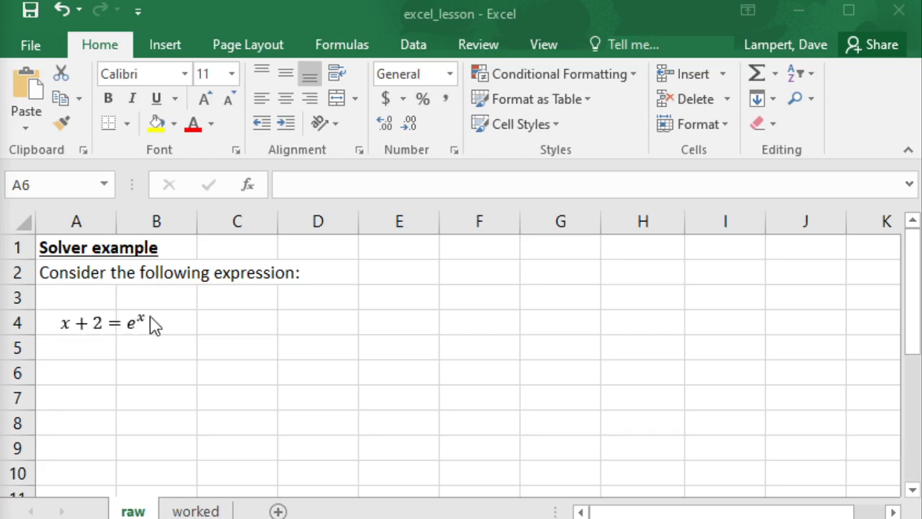
- Enter the column headings x, LHS and RHS in cells A6, B6 and C6
left_click(108, 374)
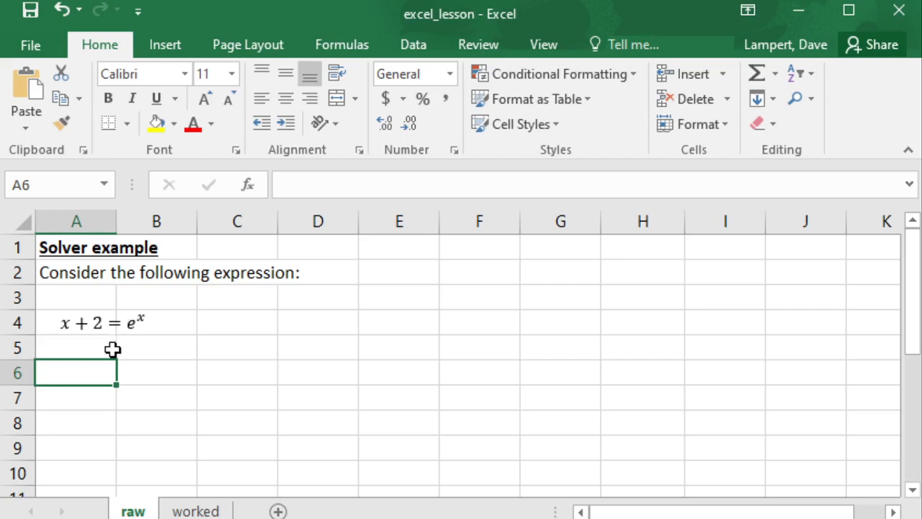
type("x")
left_click(188, 372)
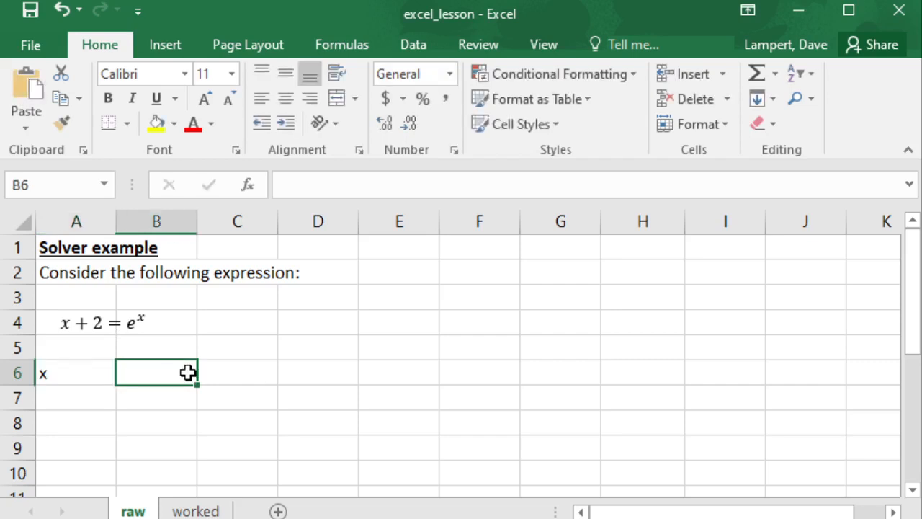
type("LHS")
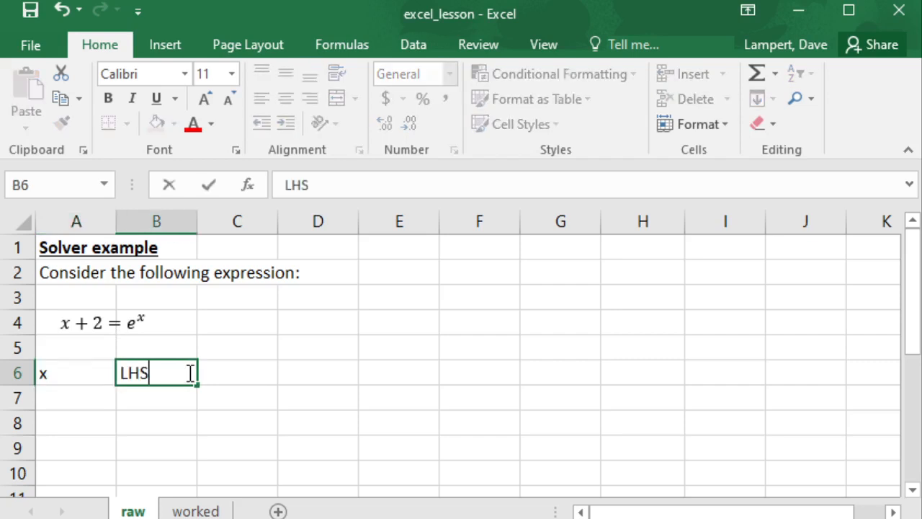
key("Tab")
type("RHS")
key("Return")
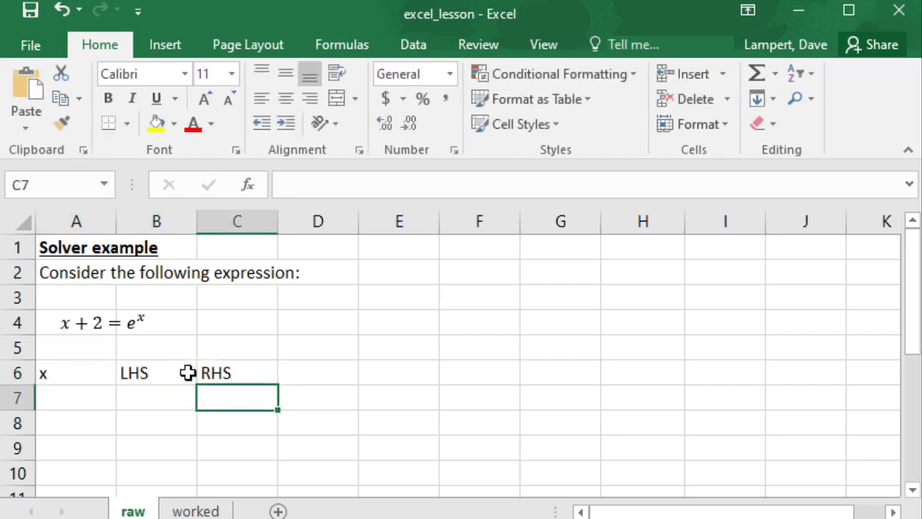
- Enter -3 in A7 as the first x value and the formula =A7+0.5 in A8
key("Home")
type("-")
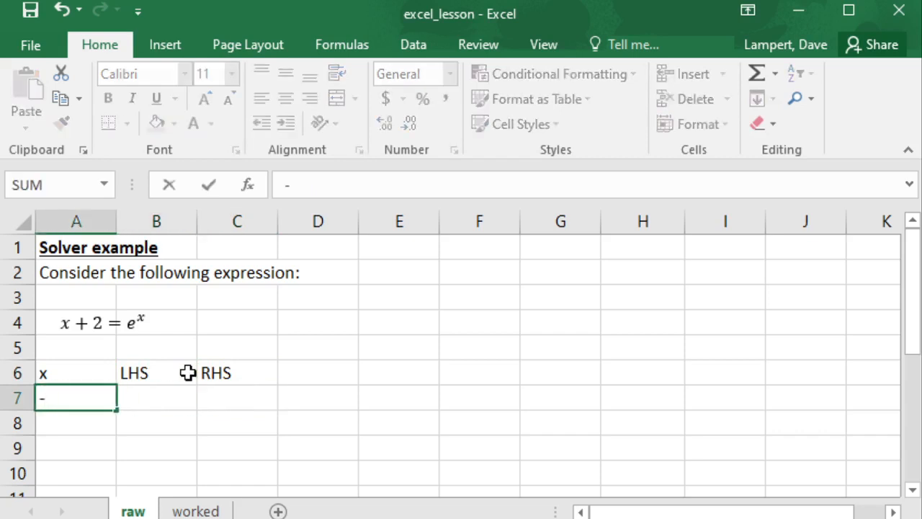
type("3")
key("Return")
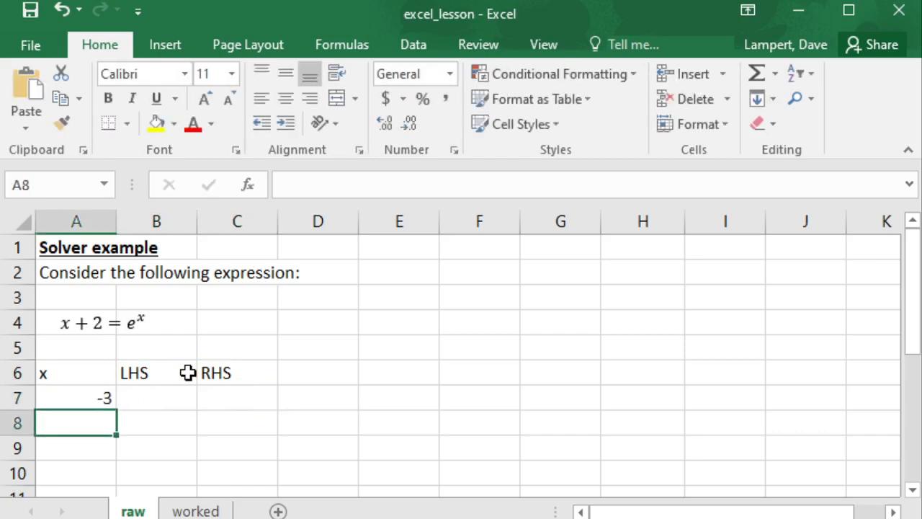
type("=")
key("Up")
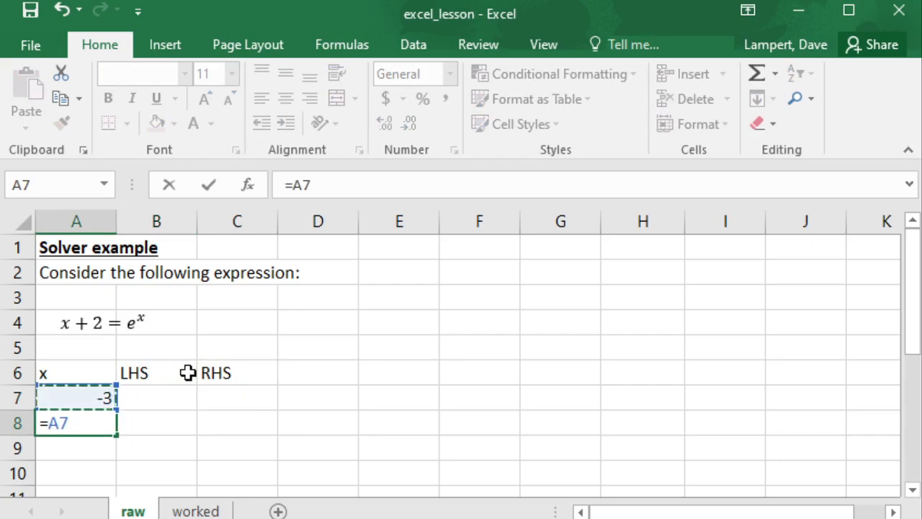
type("+.5")
key("Return")
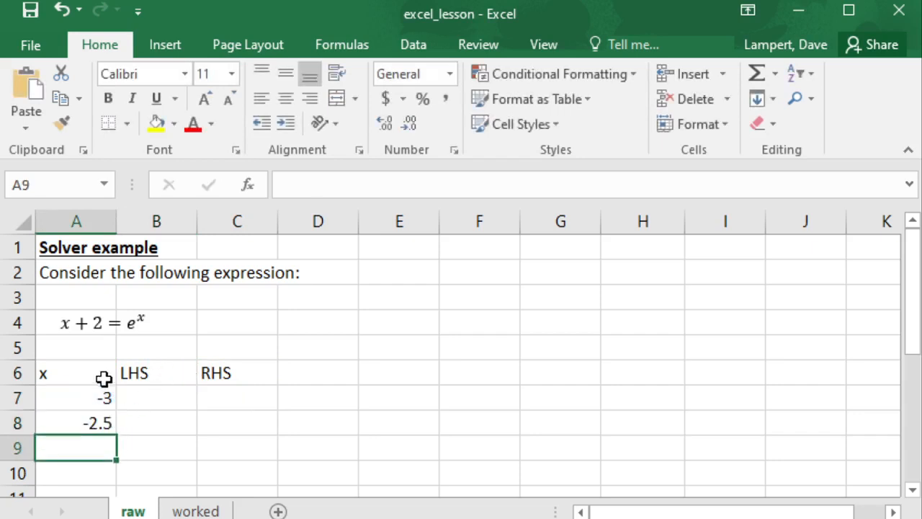
- Fill the A8 increment formula down the x column to row 19
left_click(146, 398)
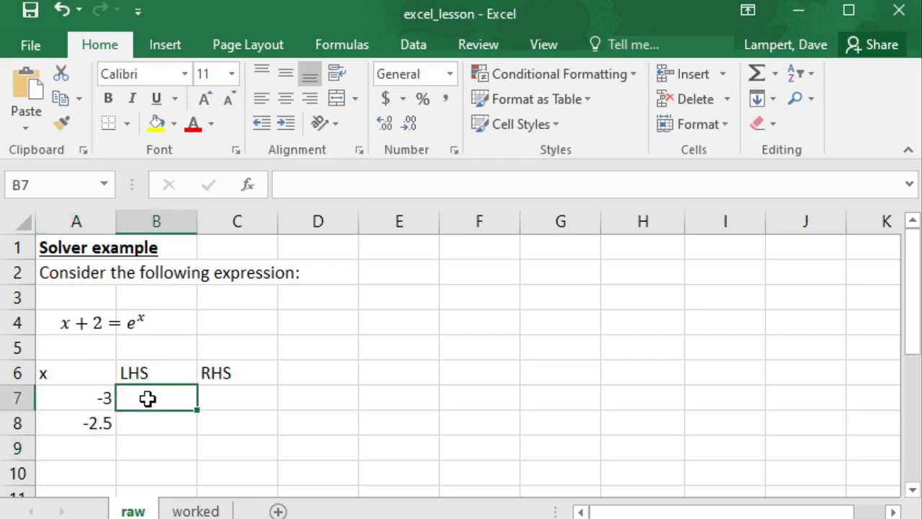
left_click(108, 428)
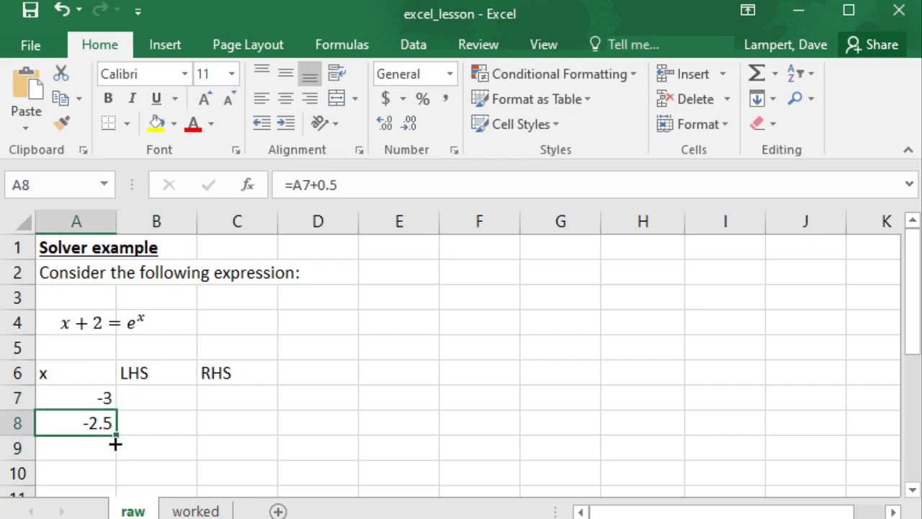
left_click_drag(116, 445, 103, 424)
scroll(216, 395, "up", 4)
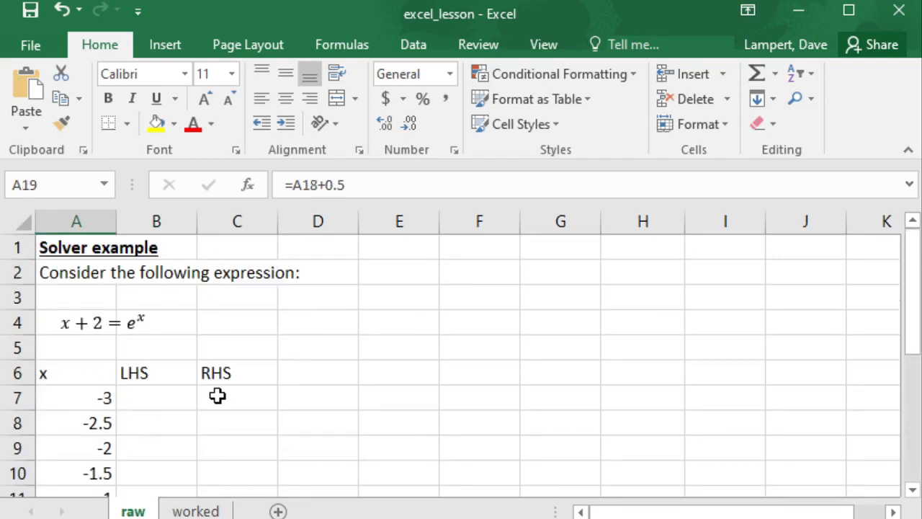
- Enter the left-hand side formula =A7+2 in B7
left_click(162, 398)
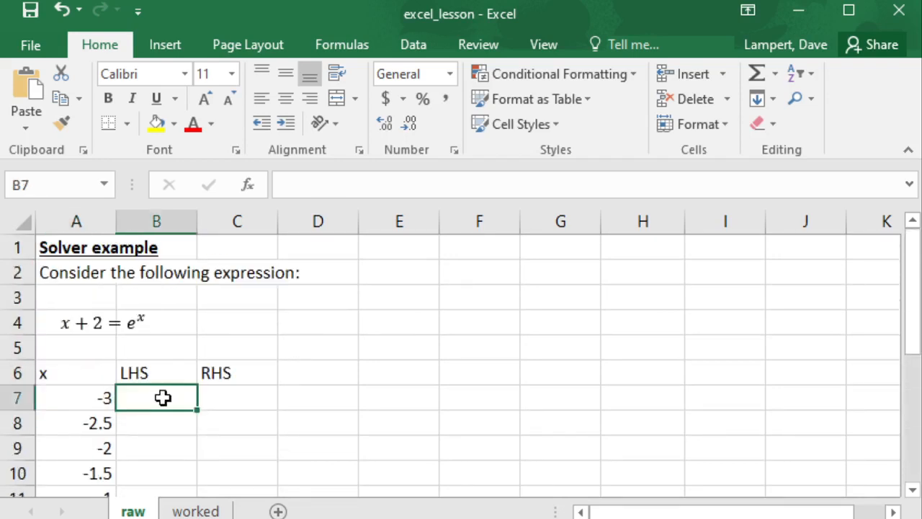
type("=")
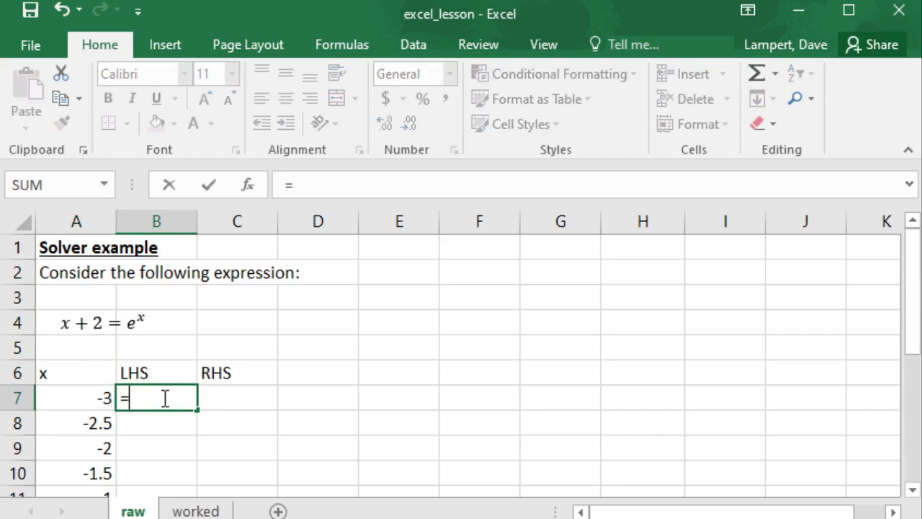
key("Left")
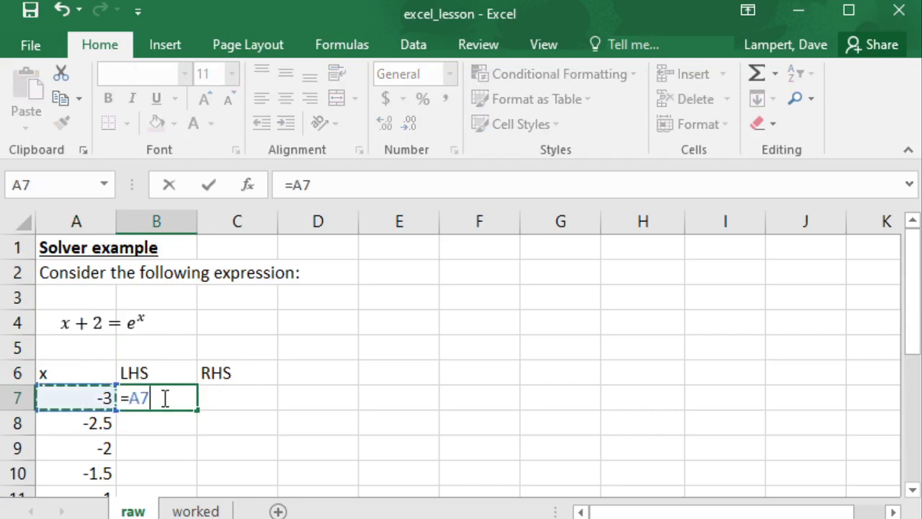
type("+2")
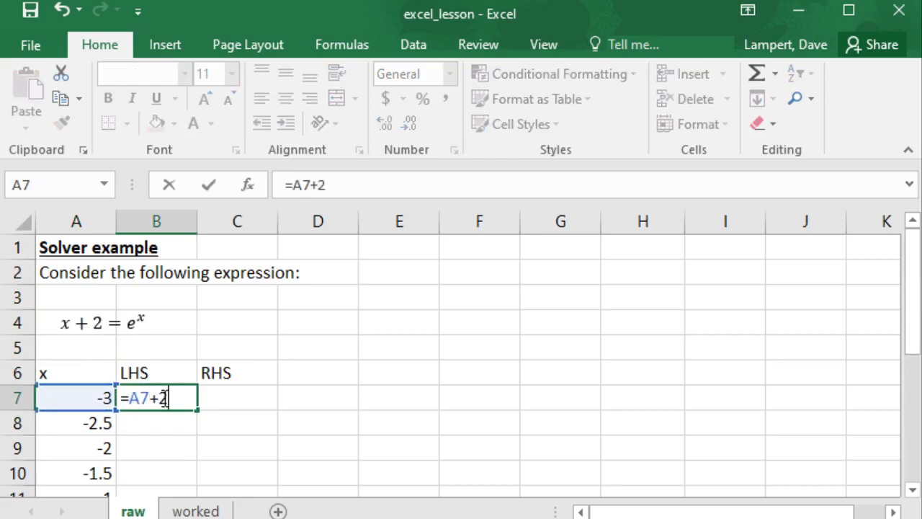
key("Return")
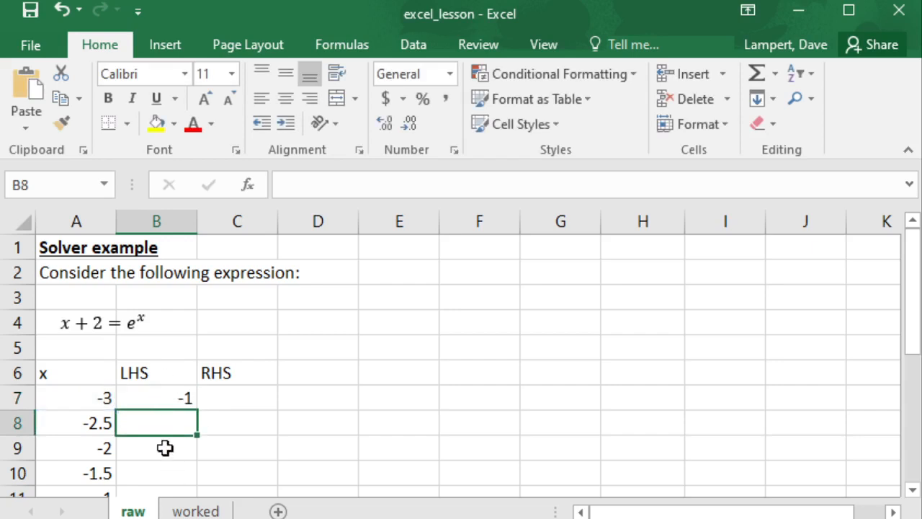
- Enter the right-hand side formula =EXP(A7) in C7
left_click(246, 399)
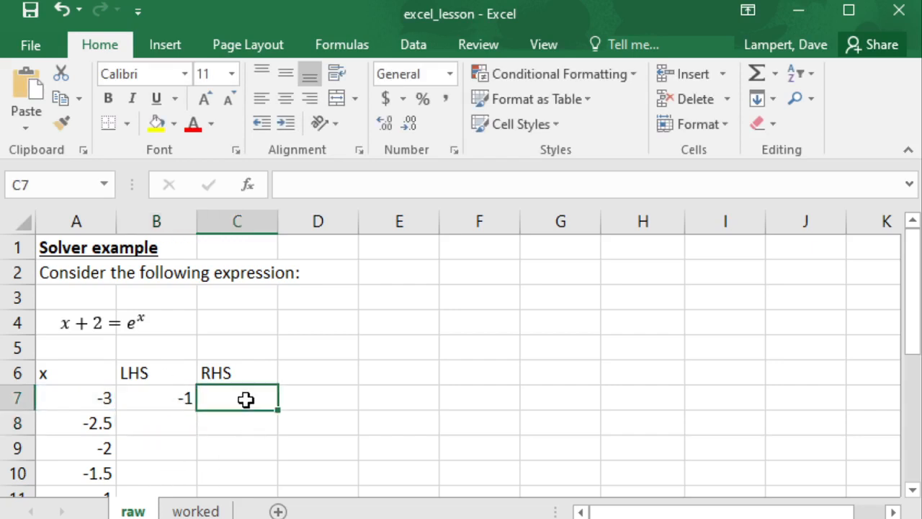
type("=")
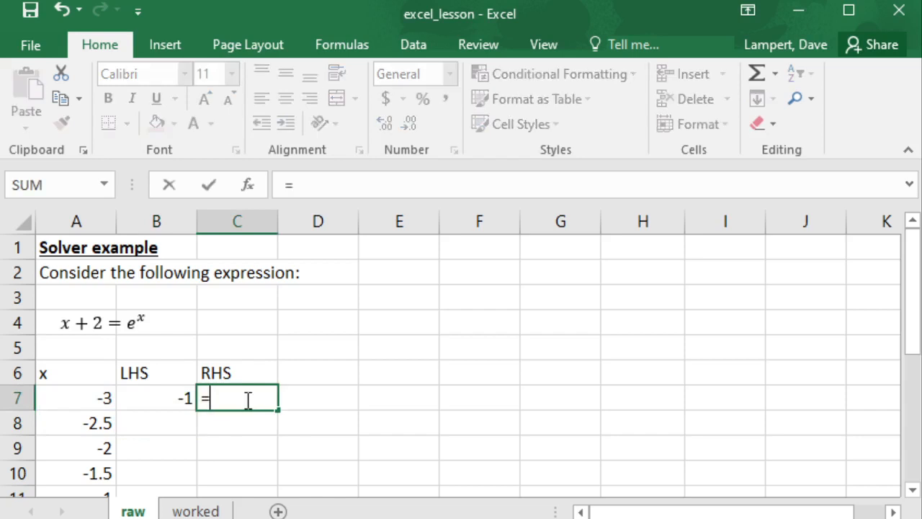
type("exp(")
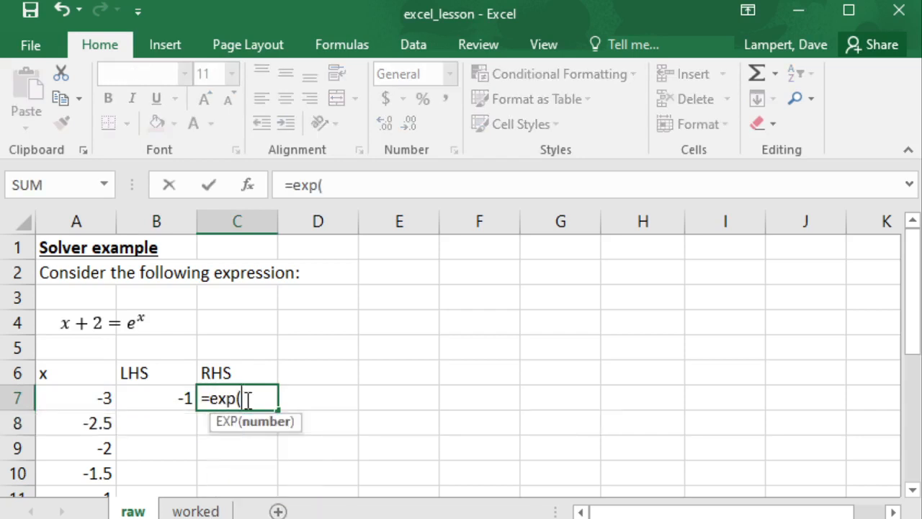
key("Left")
key("Left")
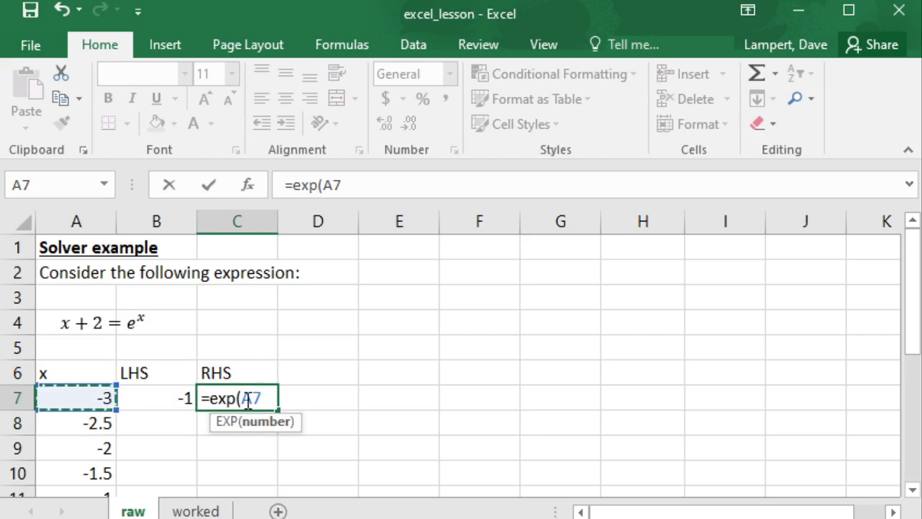
type(")")
key("Return")
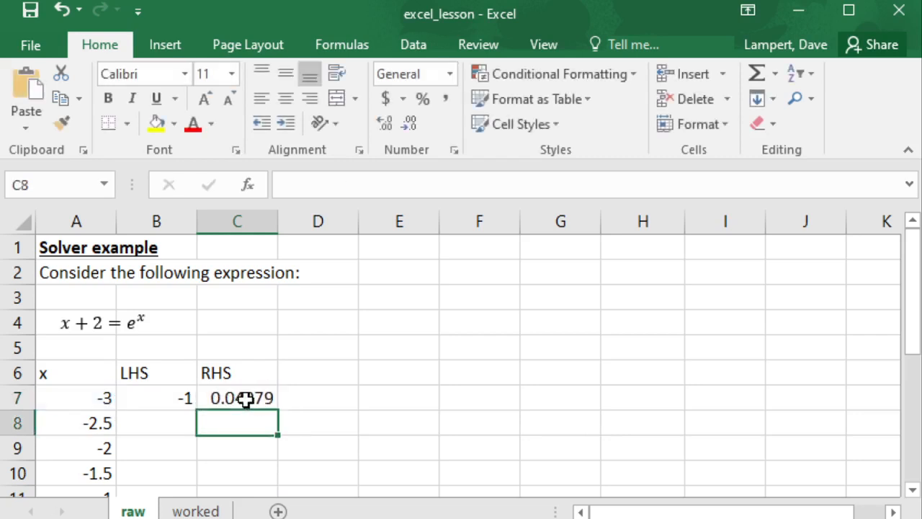
- Fill the LHS and RHS formulas from B7:C7 down to row 19 and check the last row
left_click_drag(190, 398, 240, 397)
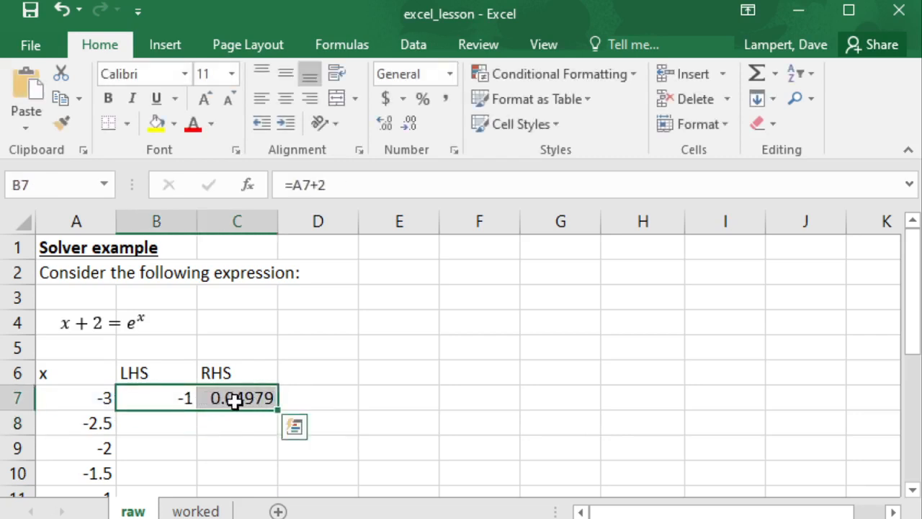
double_click(278, 411)
scroll(238, 414, "down", 4)
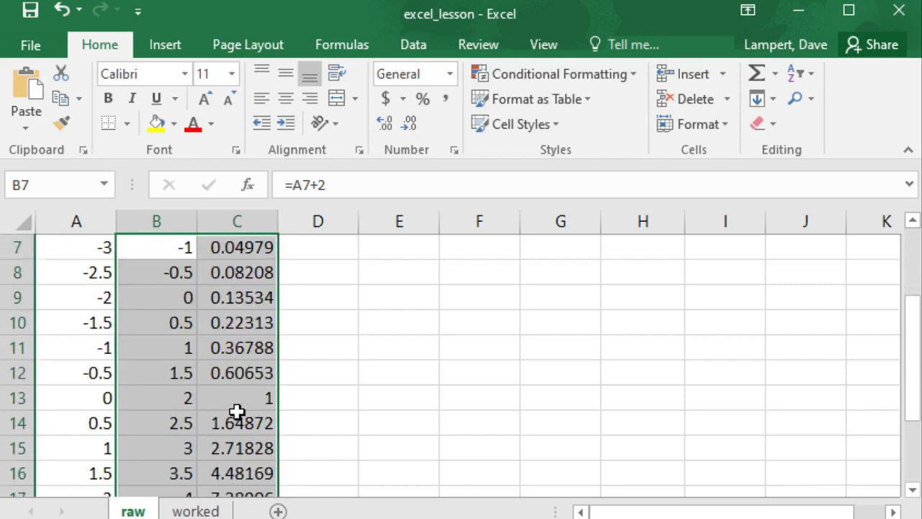
left_click(236, 400)
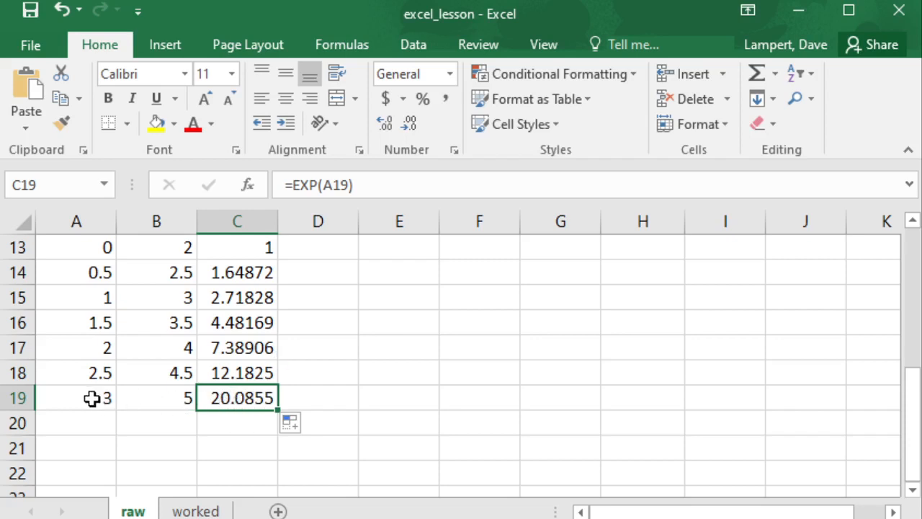
scroll(92, 398, "up", 4)
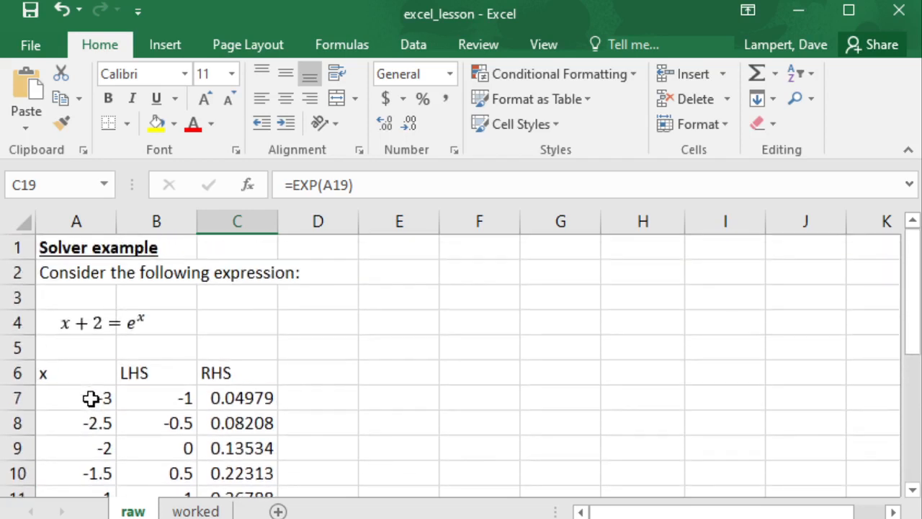
- Insert a scatter chart with smooth lines and no markers from the x, LHS and RHS table in A6:C19
scroll(92, 398, "down", 1)
left_click(91, 308)
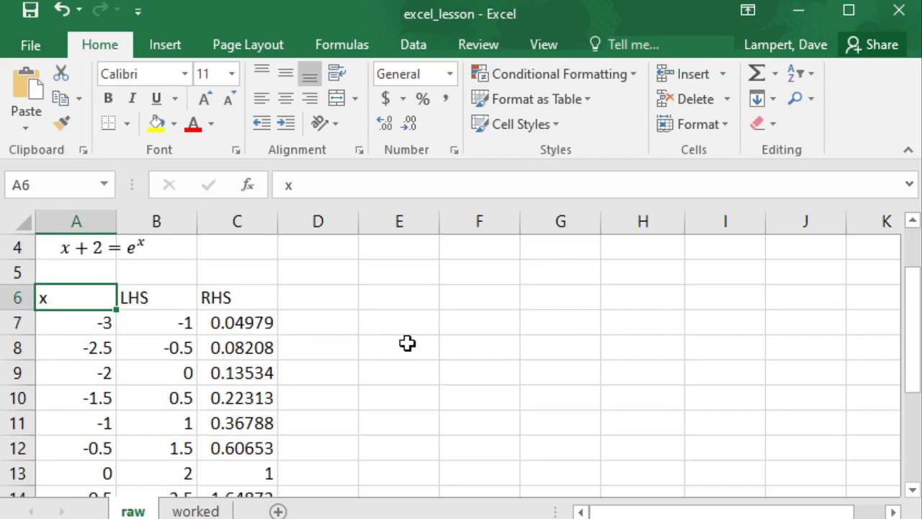
key("ctrl+shift+Right")
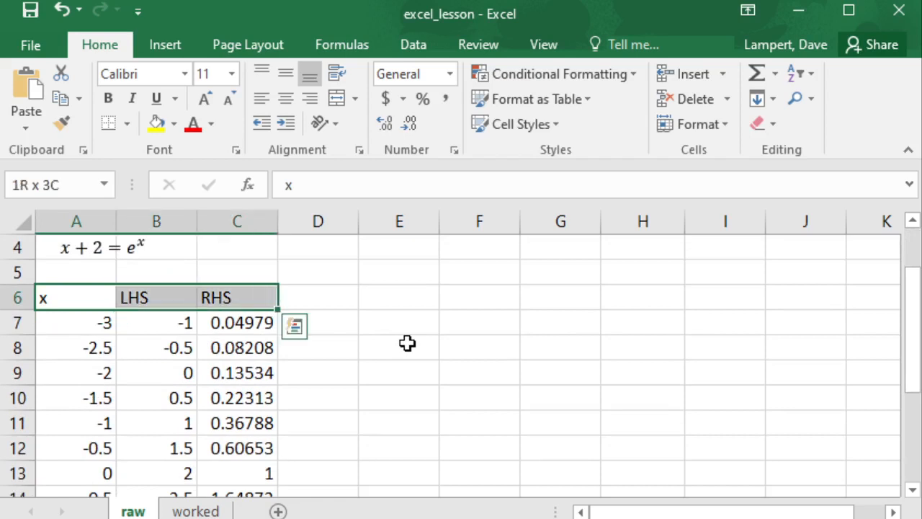
key("ctrl+shift+Down")
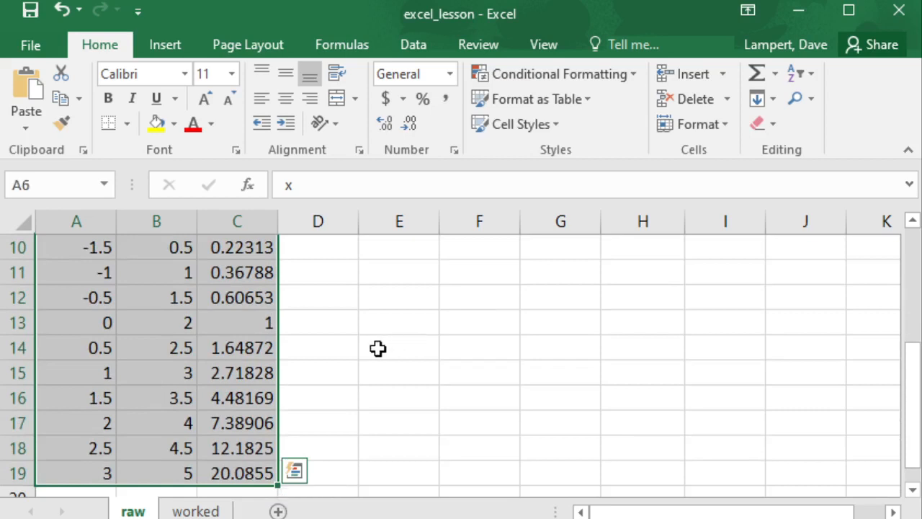
left_click(176, 40)
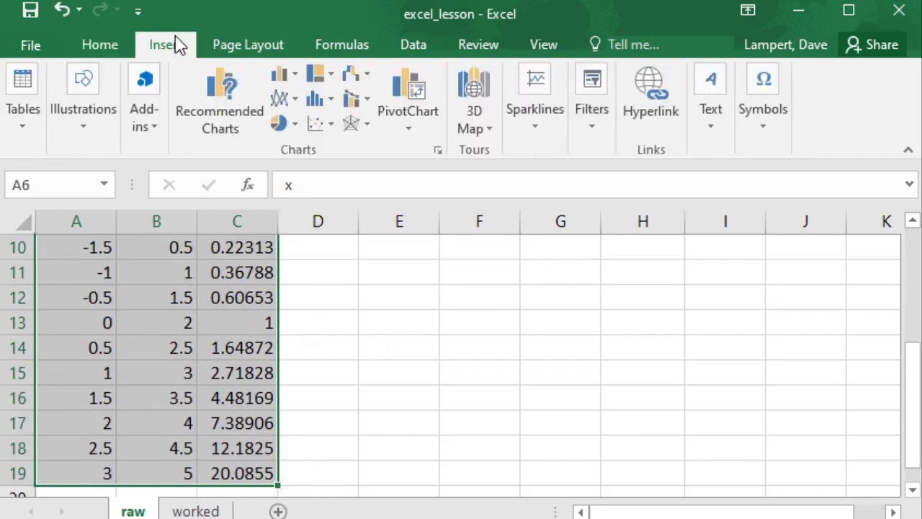
left_click(316, 124)
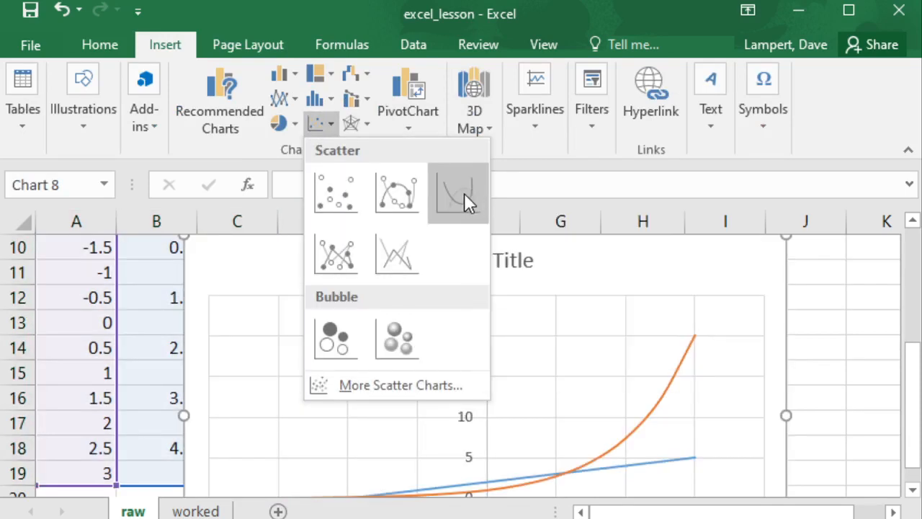
left_click(464, 192)
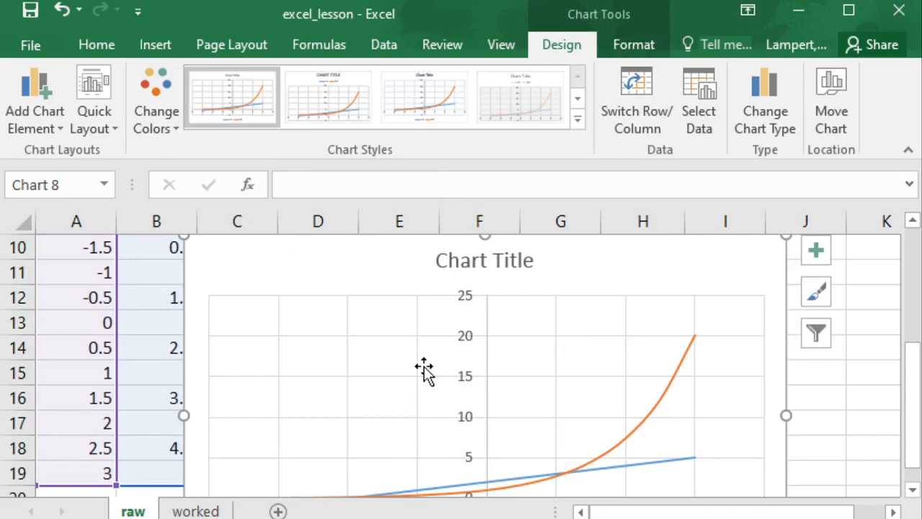
- Move the chart beside the data table so that it no longer covers the LHS and RHS columns
left_click(160, 340)
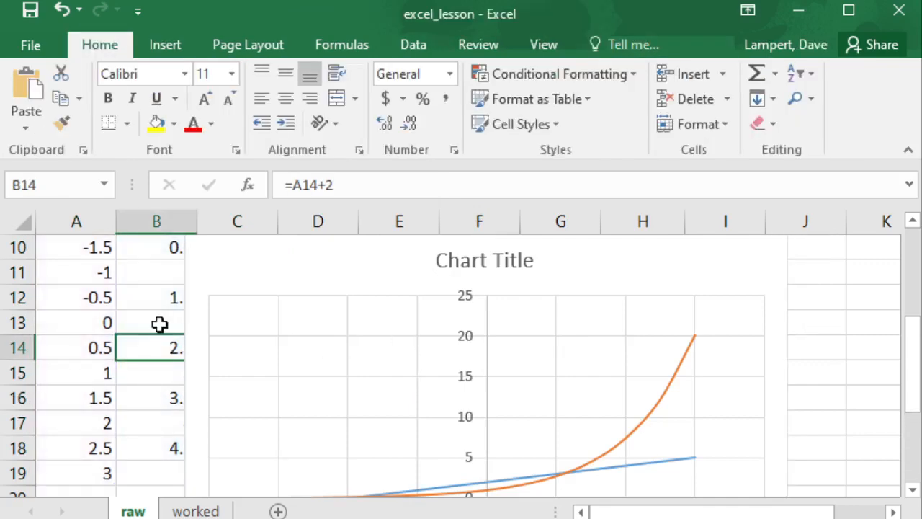
scroll(159, 324, "down", 4, "ctrl")
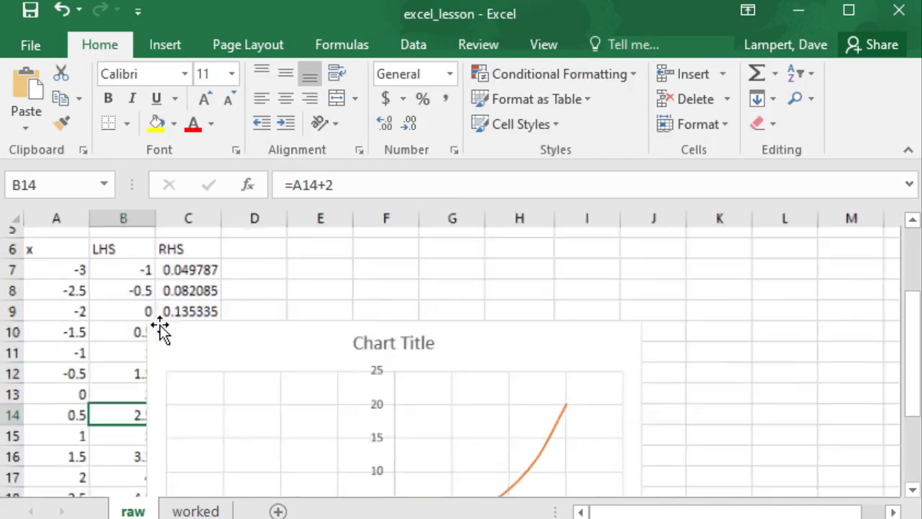
left_click_drag(211, 311, 301, 235)
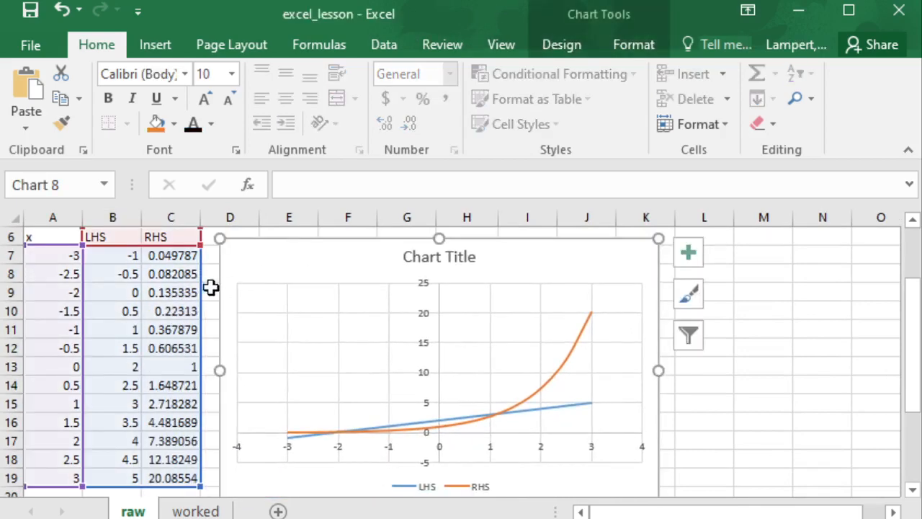
scroll(168, 303, "down", 2, "ctrl")
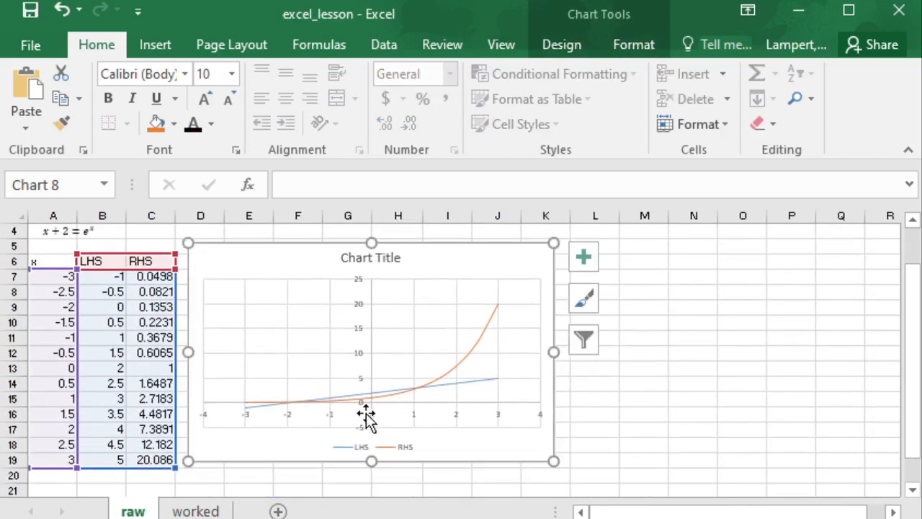
- Set the chart's horizontal axis bounds to a minimum of -3 and a maximum of 3
double_click(415, 418)
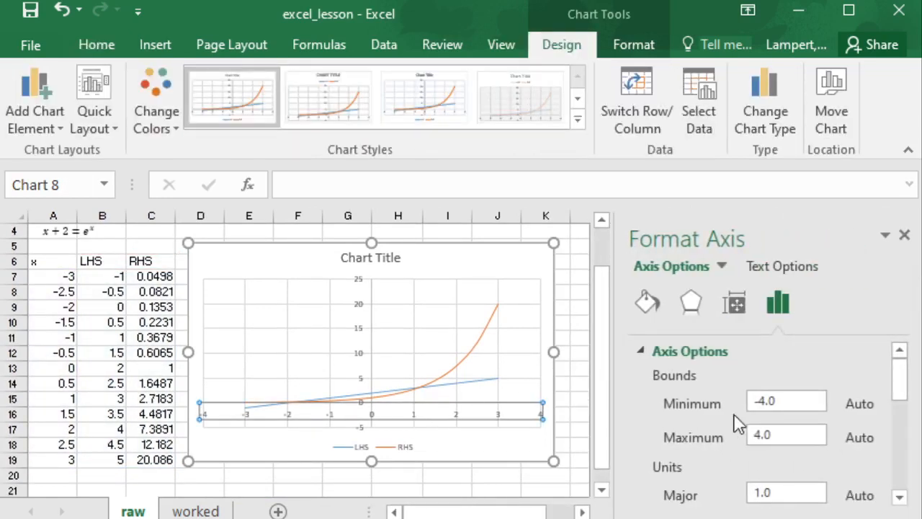
double_click(765, 404)
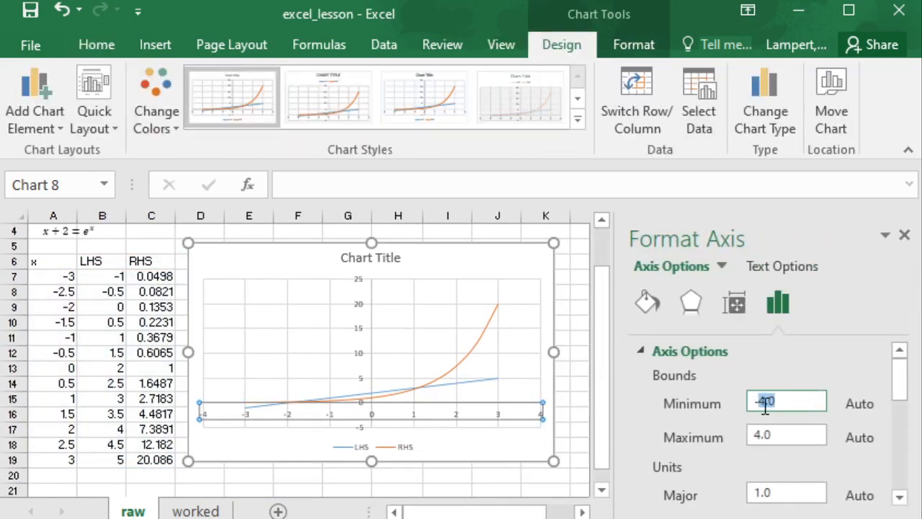
type("-3")
double_click(760, 434)
type("3")
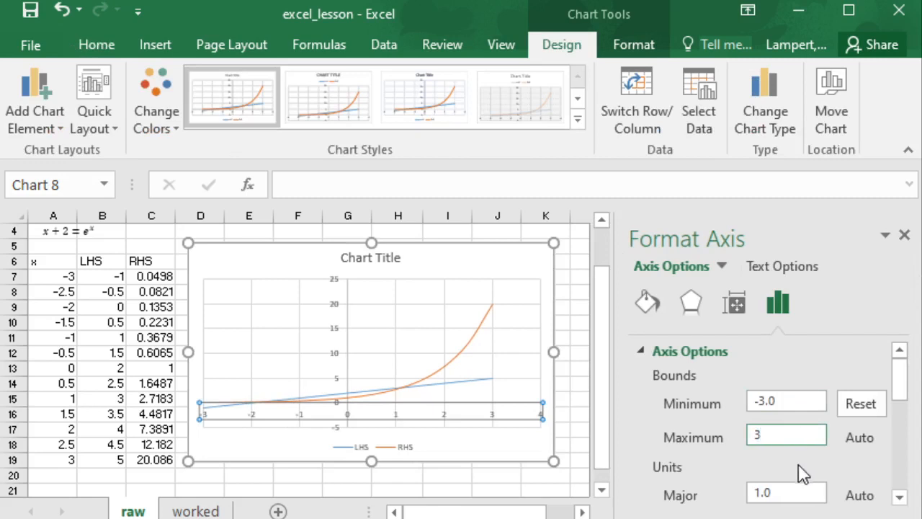
- Make the vertical axis cross the horizontal axis at the axis value -3
scroll(796, 458, "down", 1)
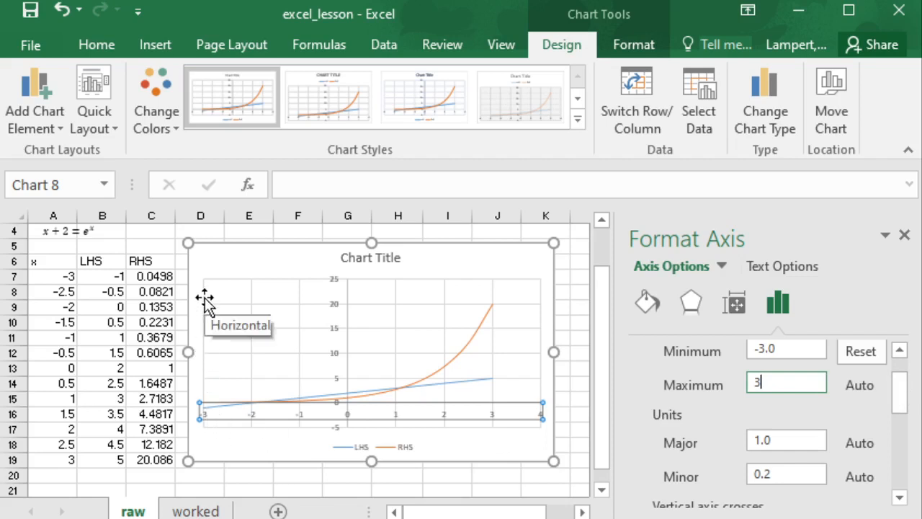
left_click_drag(901, 416, 903, 455)
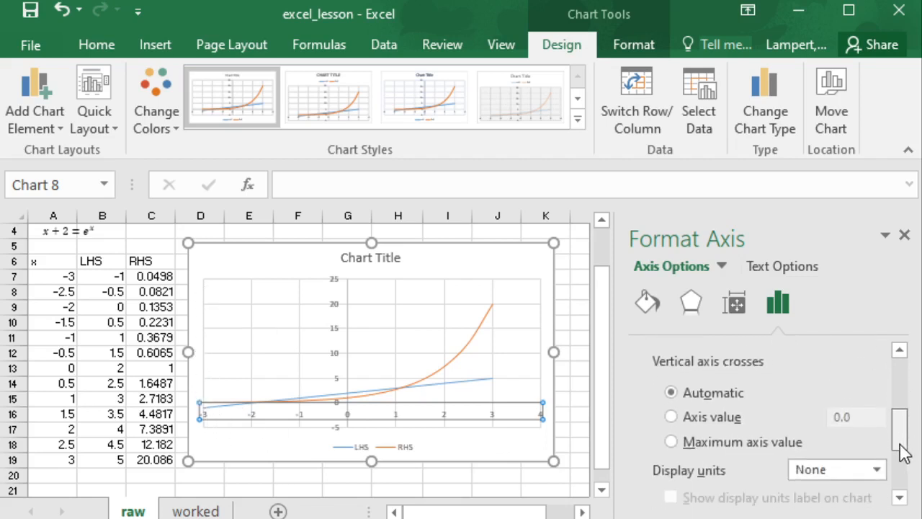
left_click(695, 419)
left_click_drag(861, 418, 809, 420)
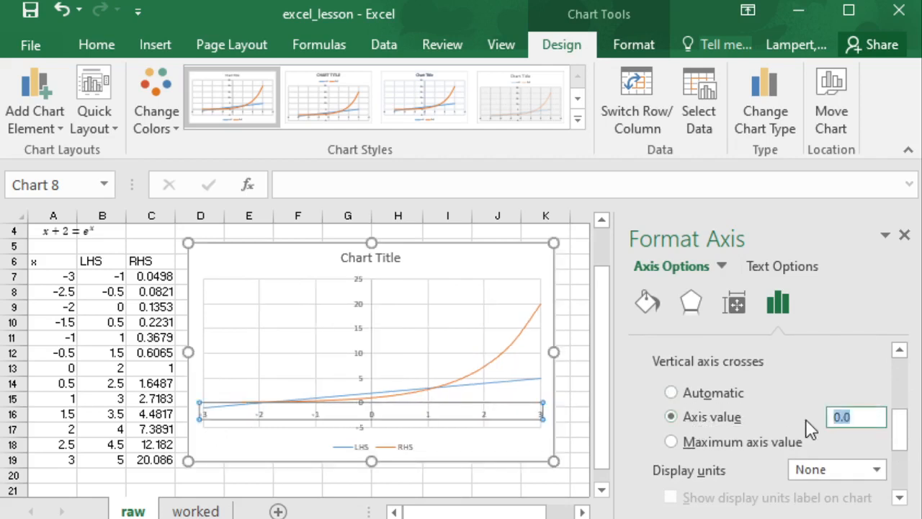
type("-3")
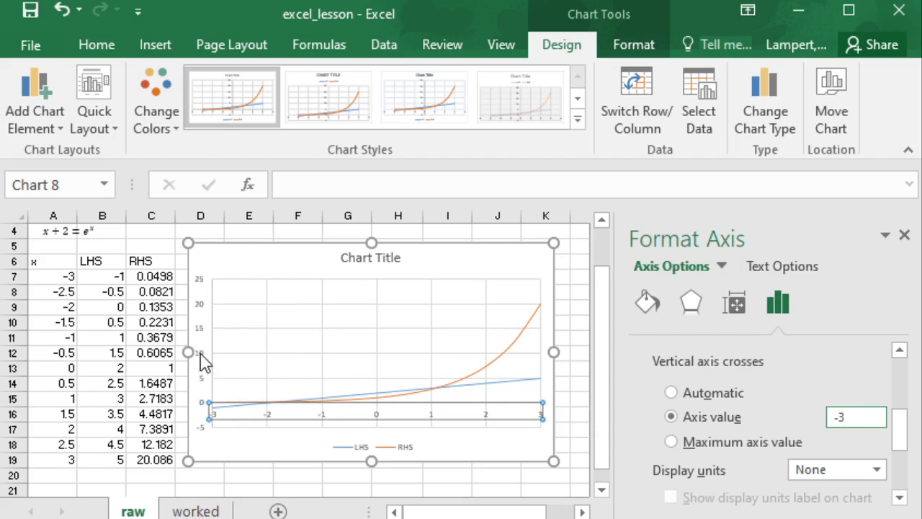
- Set the vertical axis bounds to a minimum of 0 and a maximum of 5
left_click(203, 362)
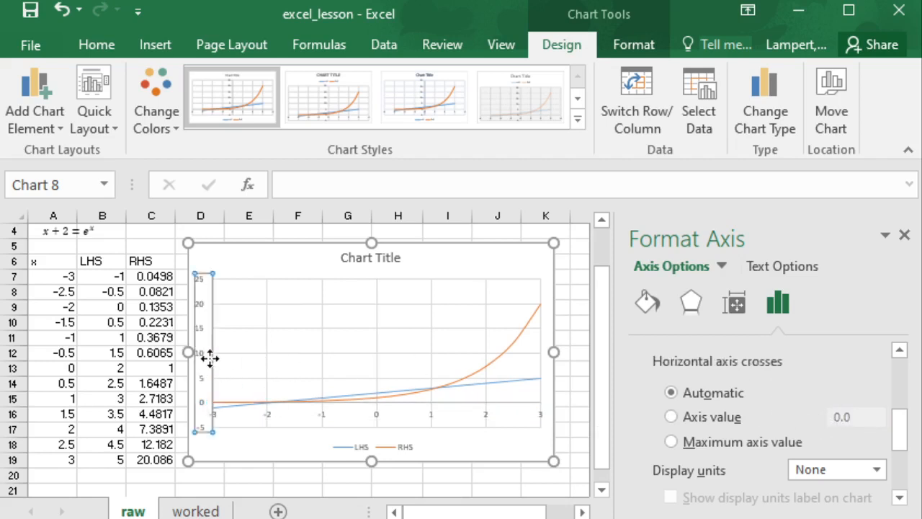
left_click(736, 315)
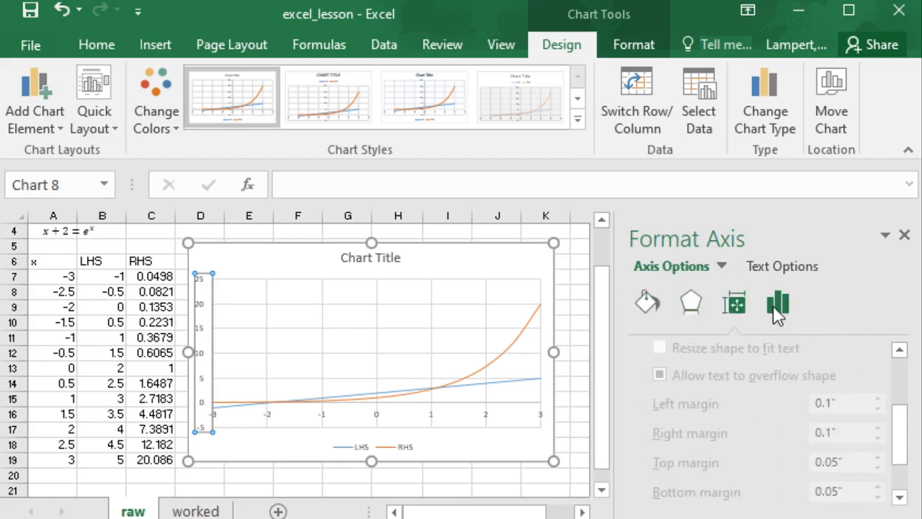
left_click_drag(909, 428, 899, 350)
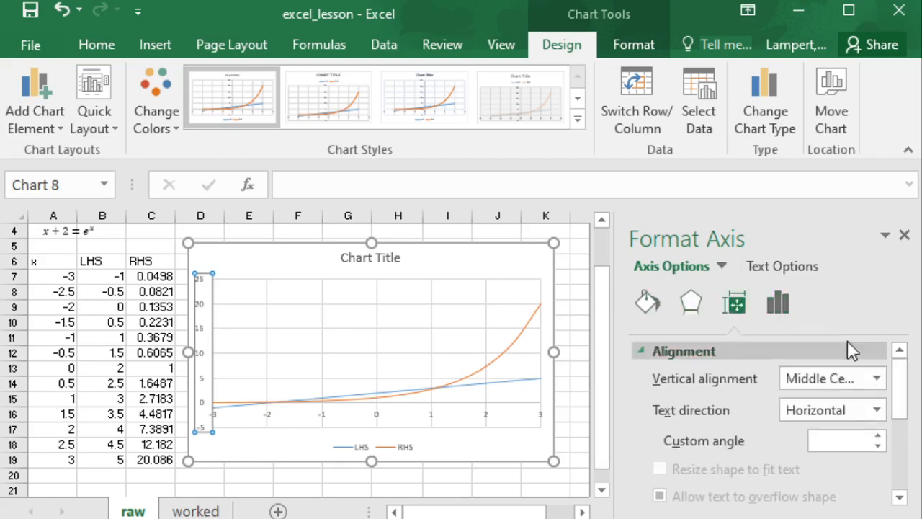
left_click(771, 310)
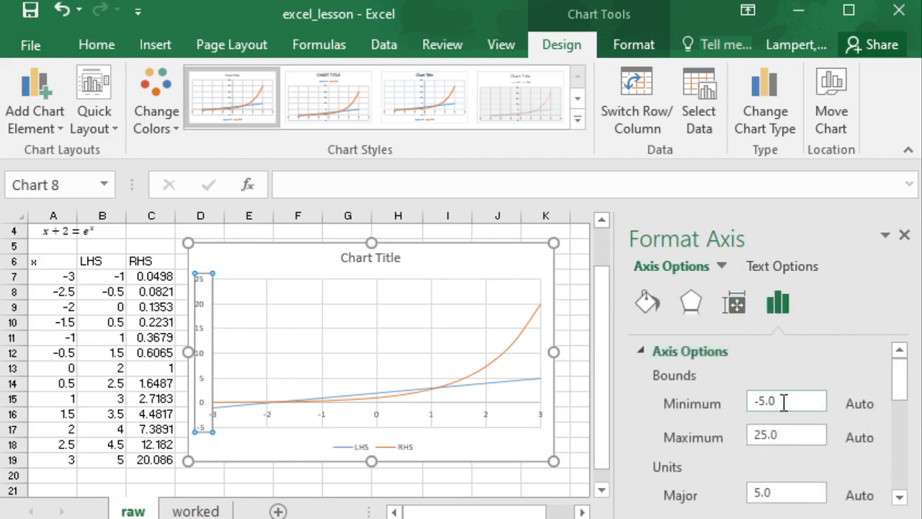
left_click_drag(792, 401, 724, 405)
type("0")
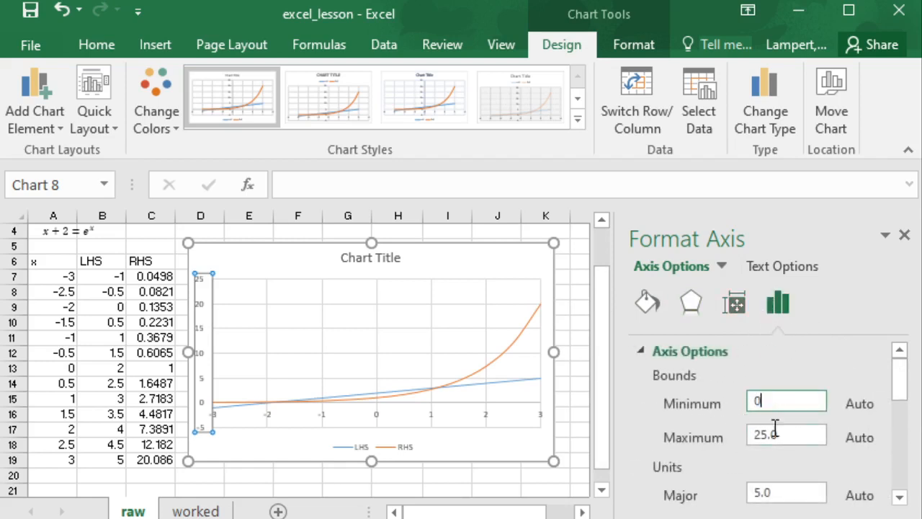
left_click_drag(802, 434, 704, 443)
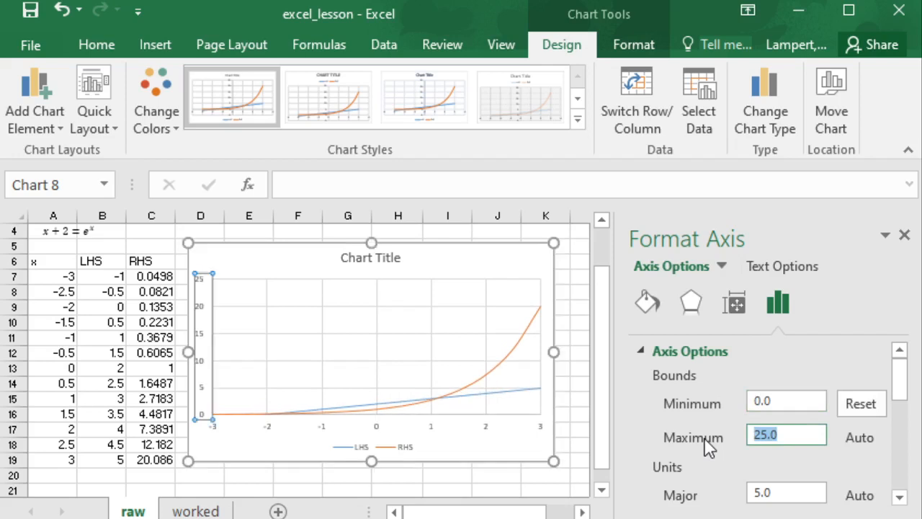
type("5")
key("Return")
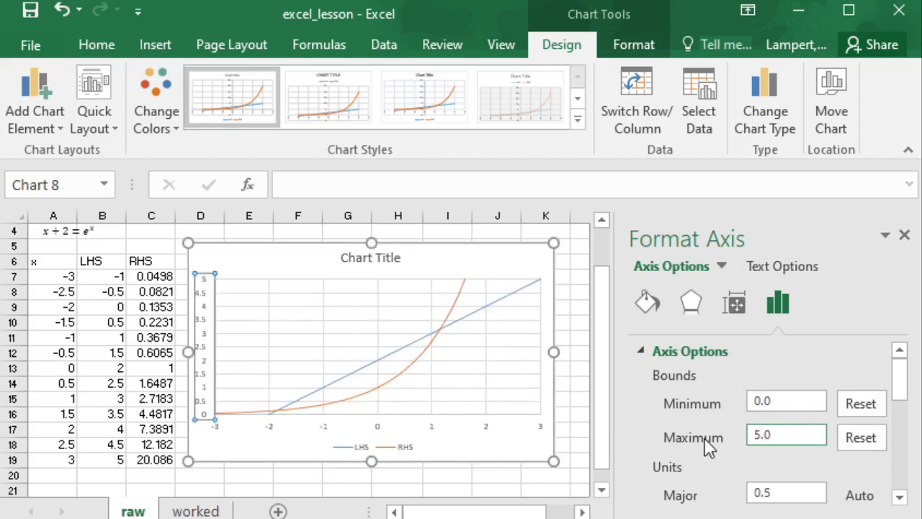
- Delete the chart title, inspect the curves' intersections and close the chart formatting options
left_click(353, 257)
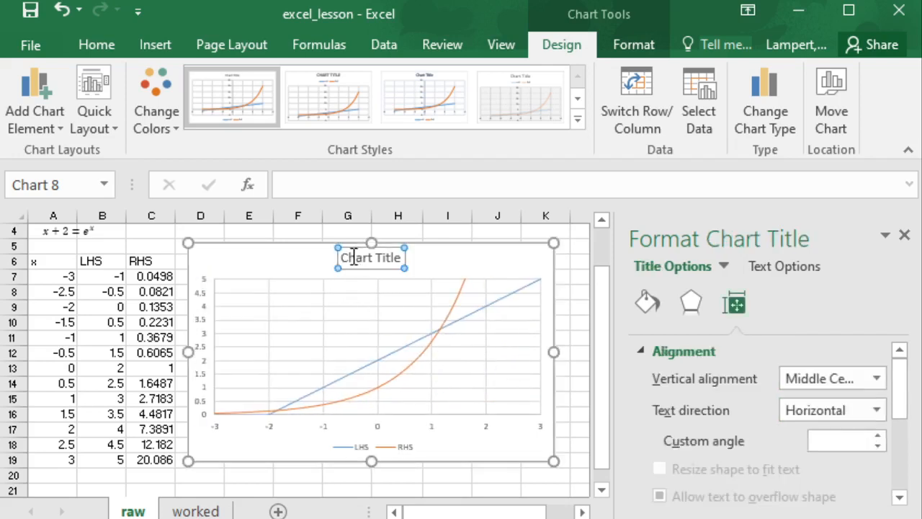
key("Delete")
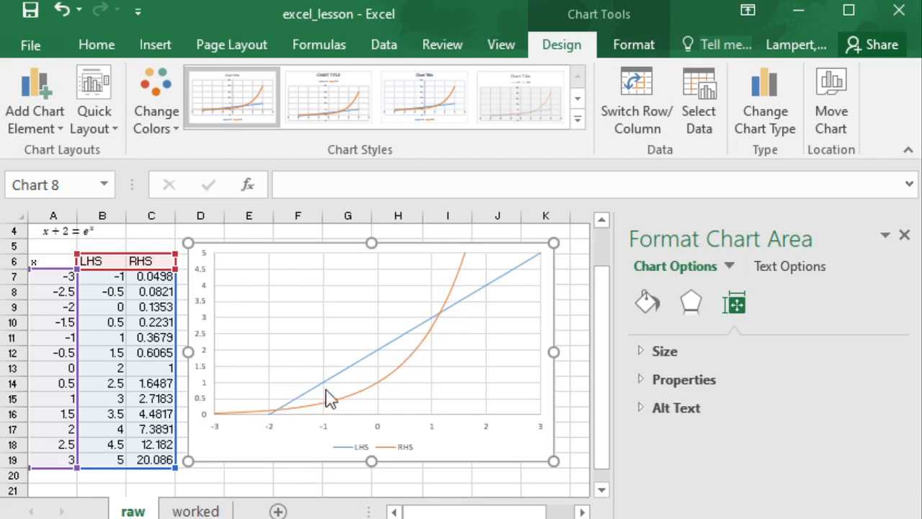
mouse_move(282, 418)
mouse_move(442, 323)
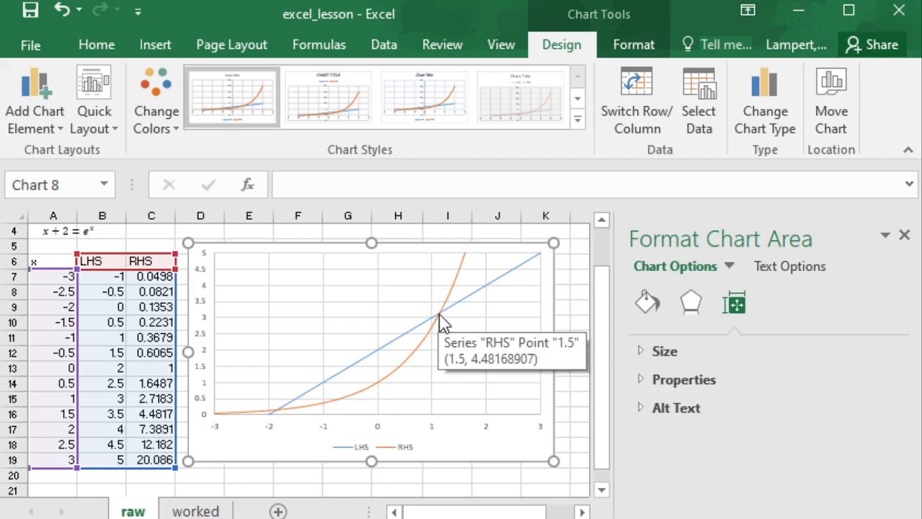
left_click(130, 353)
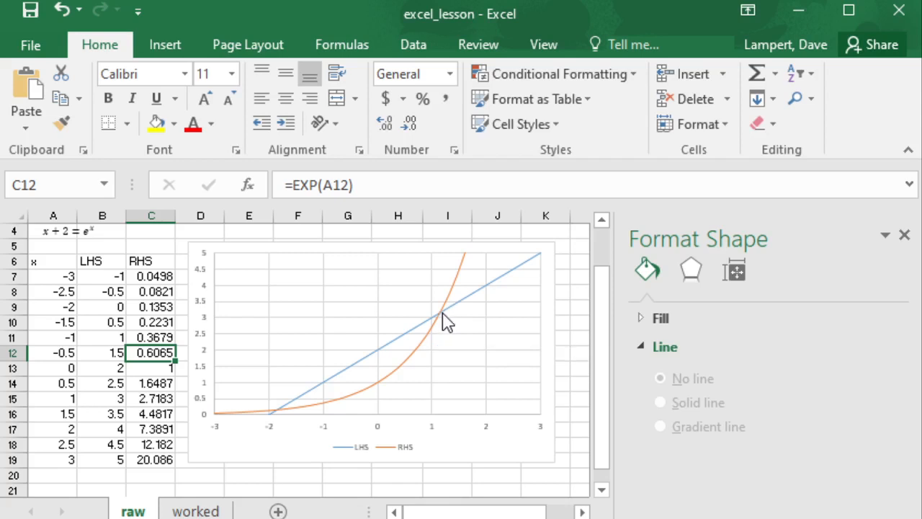
left_click(905, 236)
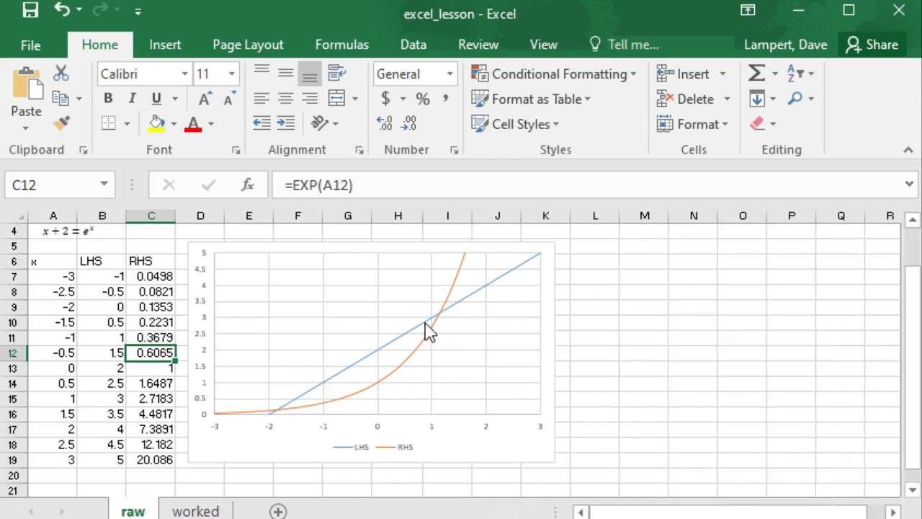
- Enter the label Solver: in cell F2 above the chart
scroll(406, 327, "up", 1)
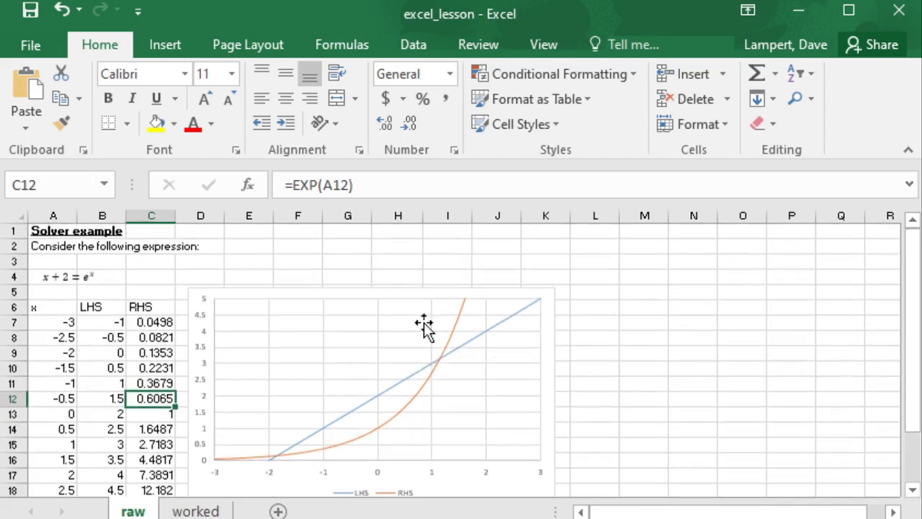
mouse_move(442, 365)
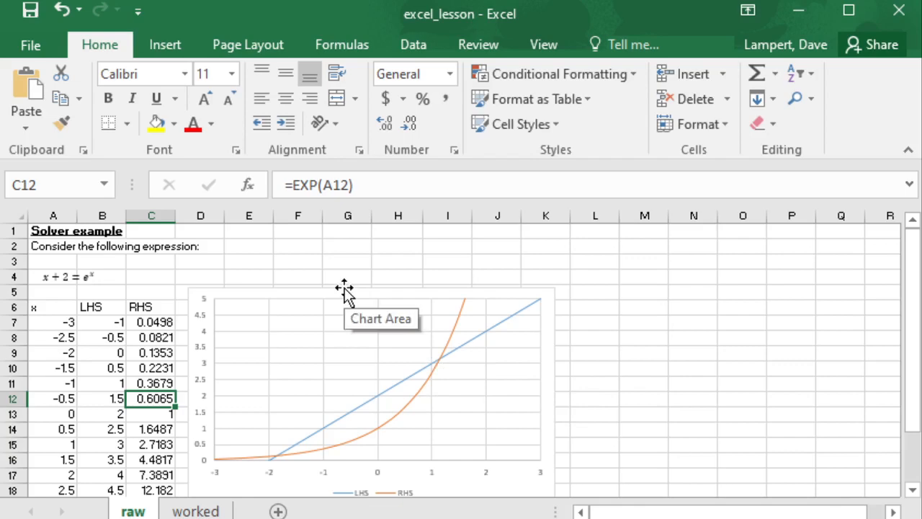
left_click(315, 258)
scroll(314, 258, "up", 3, "ctrl")
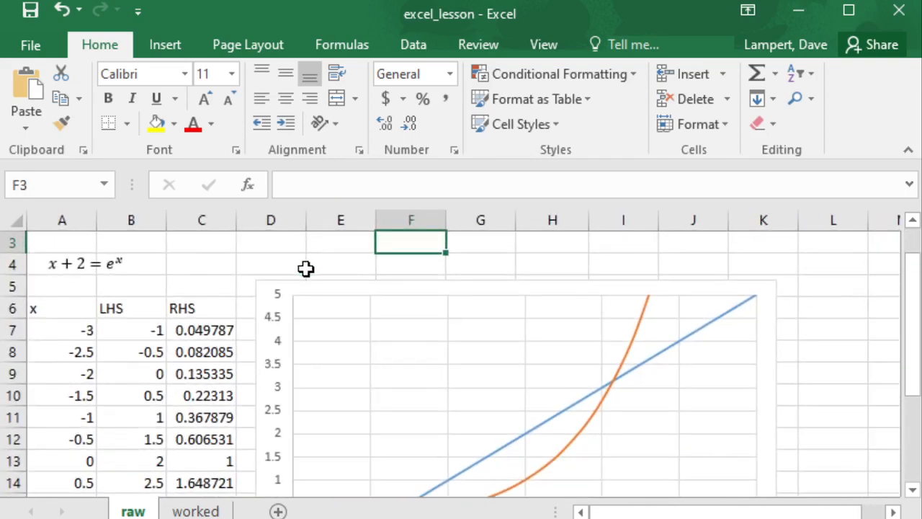
scroll(305, 268, "up", 1, "ctrl")
left_click(369, 316)
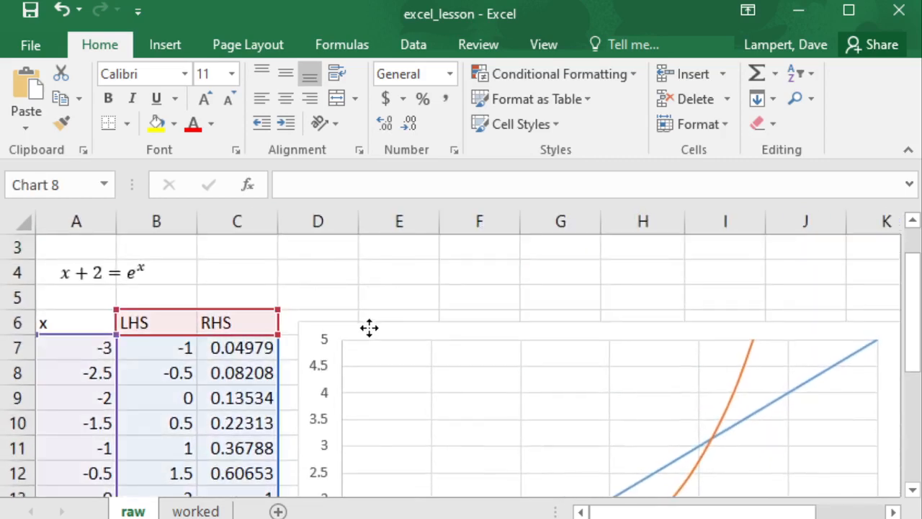
left_click(383, 316)
scroll(459, 309, "up", 1)
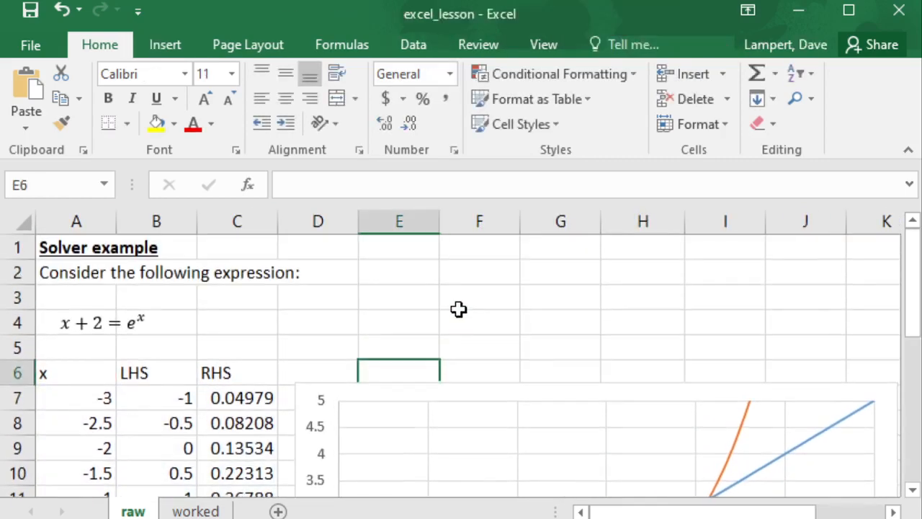
left_click(584, 322)
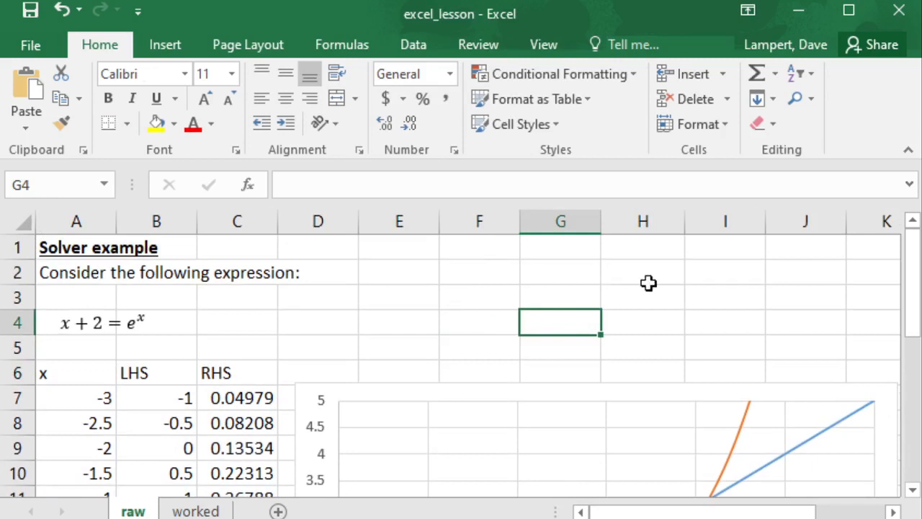
left_click(701, 278)
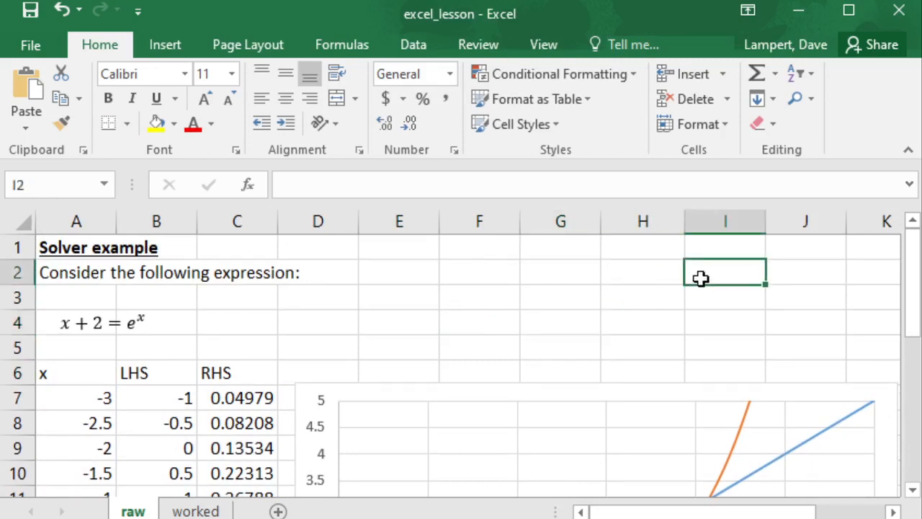
key("Left")
key("Left")
key("Left")
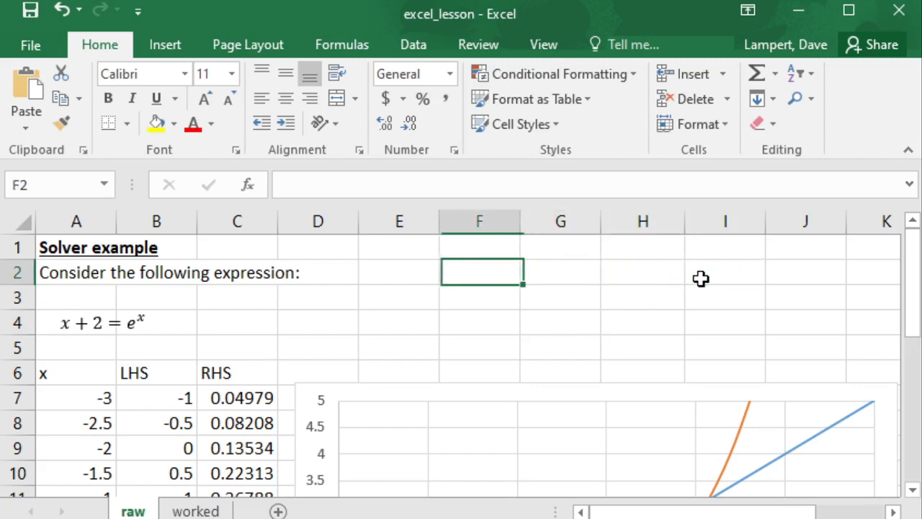
type("Solver:")
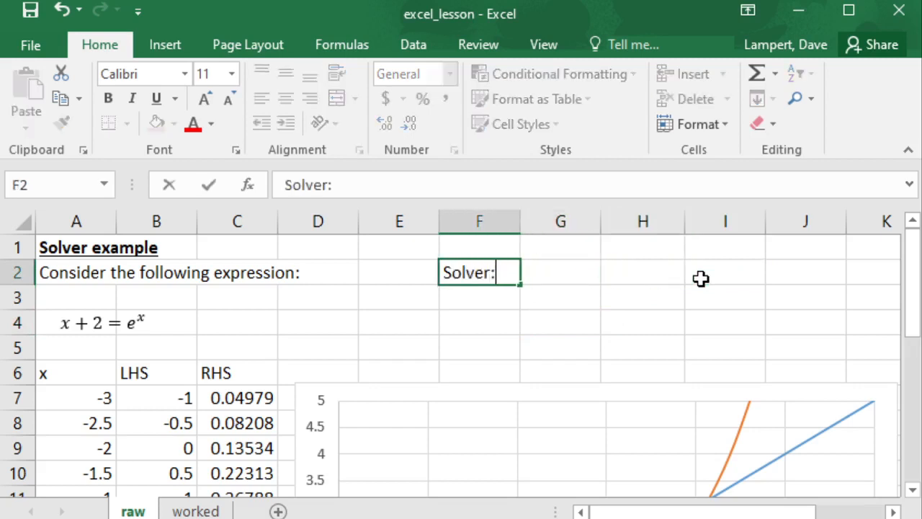
key("Return")
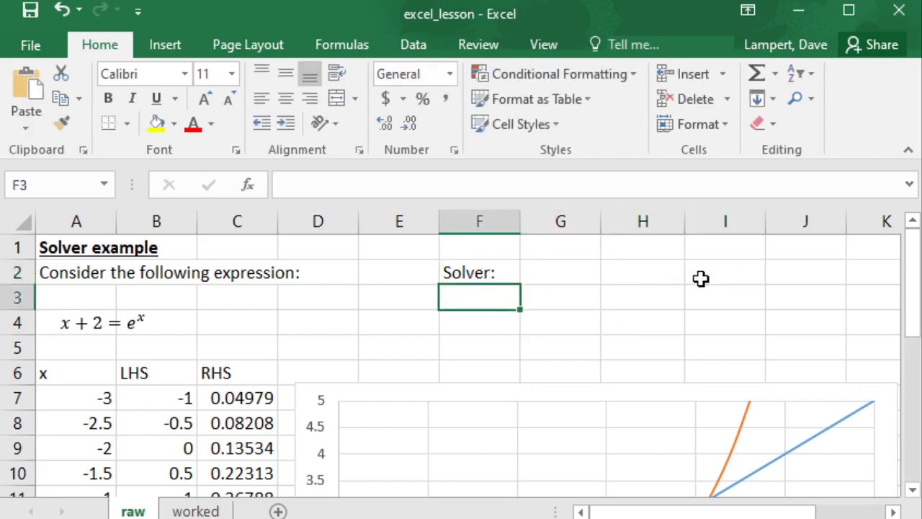
- Move the chart slightly down to clear row 6 and enter the labels x, LHS, RHS and closure in F3:F6
left_click_drag(567, 386, 566, 397)
left_click(505, 303)
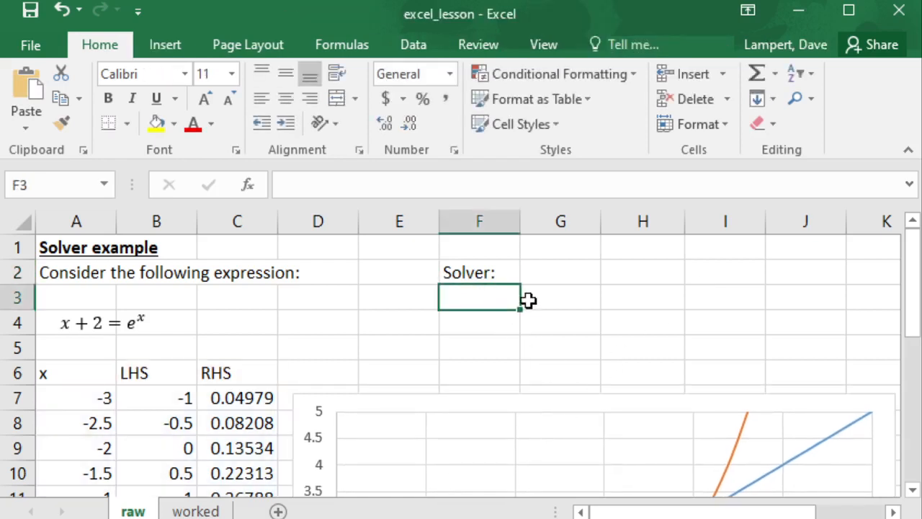
type("x")
key("Return")
type("LHS")
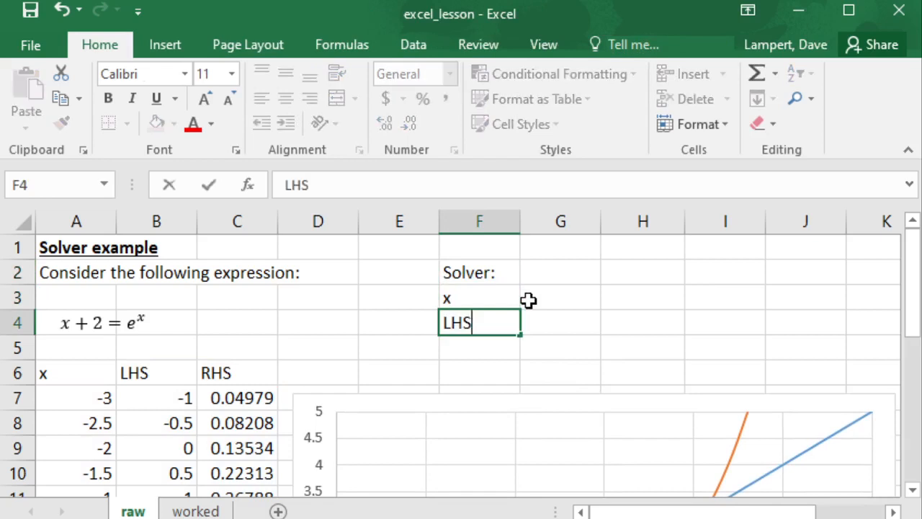
key("Return")
type("RHS")
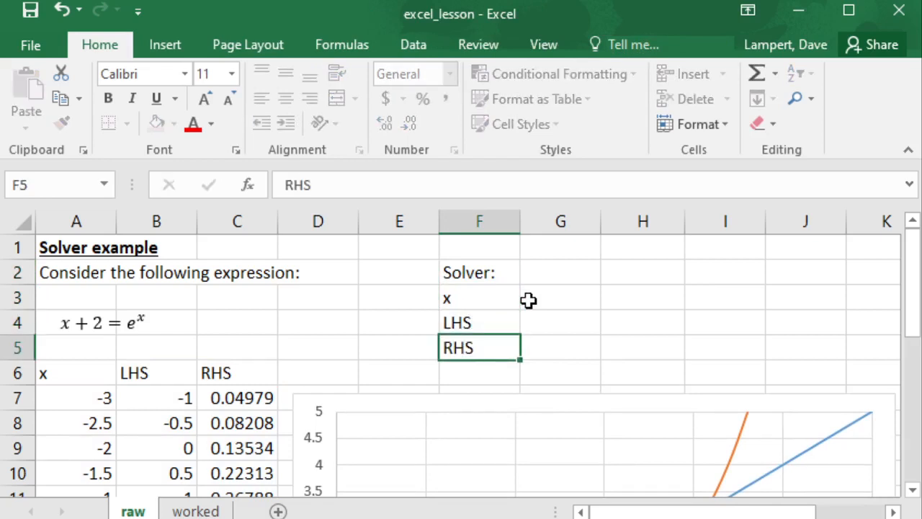
key("Return")
type("closure")
key("Return")
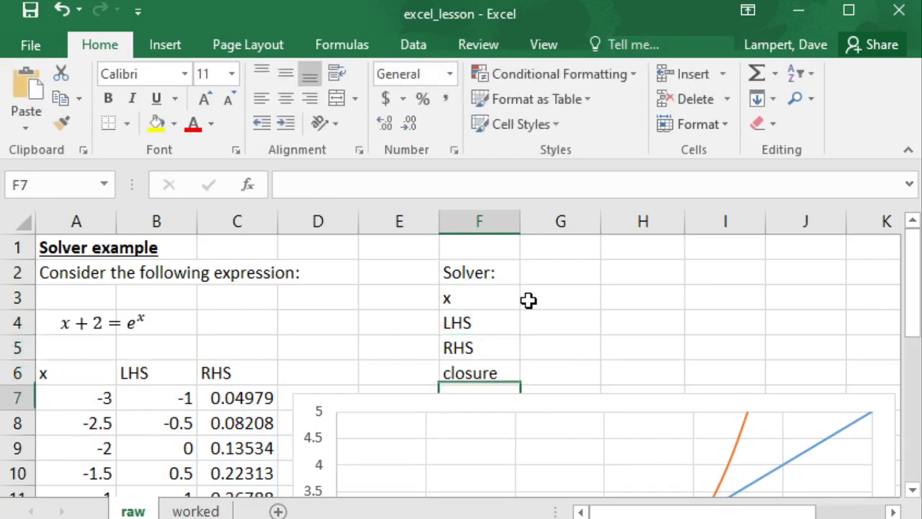
- Check where the chart's curves cross on the positive side and enter 1.1 as the initial x guess in G3
left_click(539, 297)
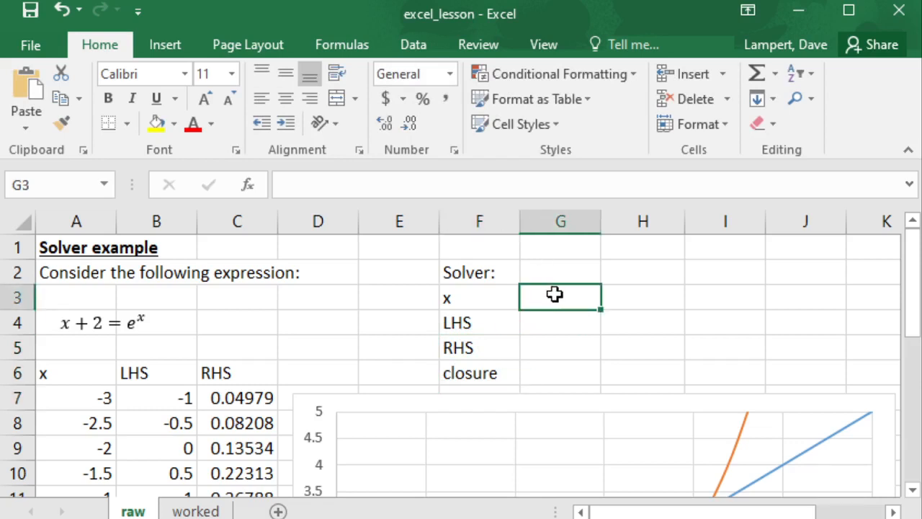
scroll(553, 291, "down", 1)
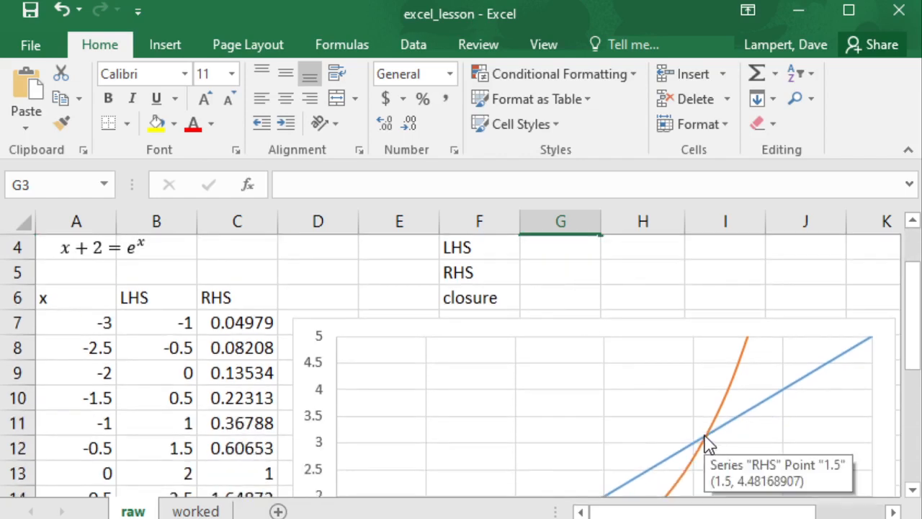
scroll(706, 440, "down", 3)
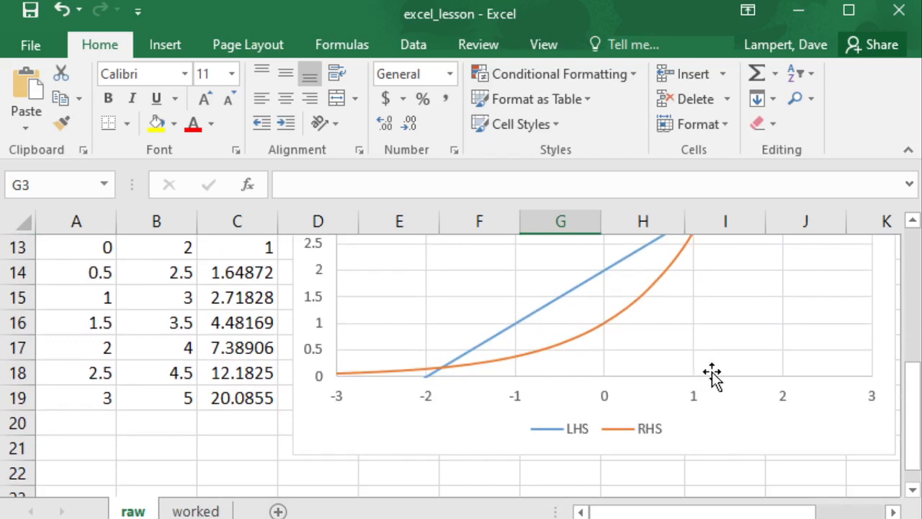
scroll(712, 379, "up", 2)
scroll(685, 323, "up", 3)
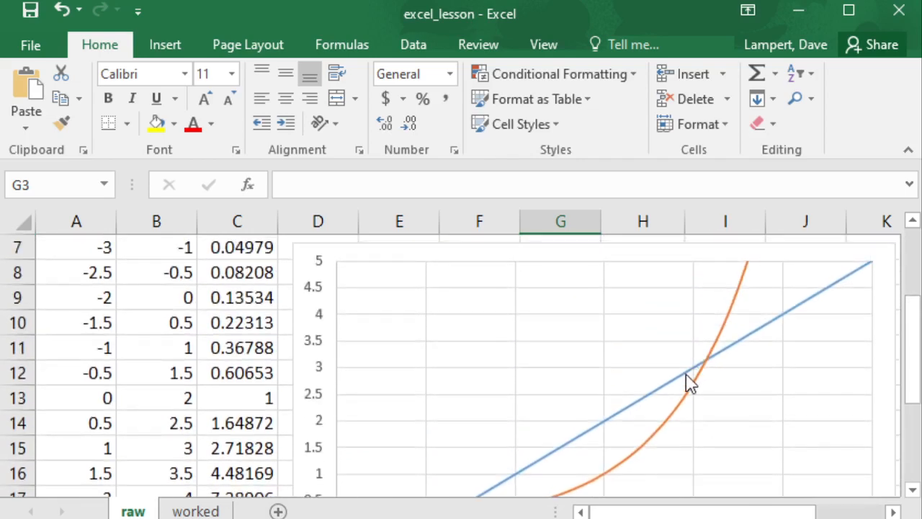
type("1.1")
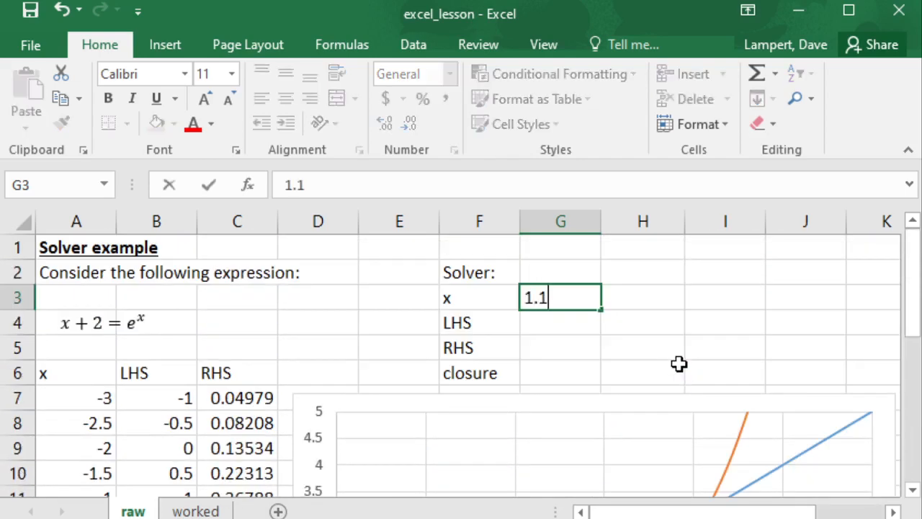
key("Return")
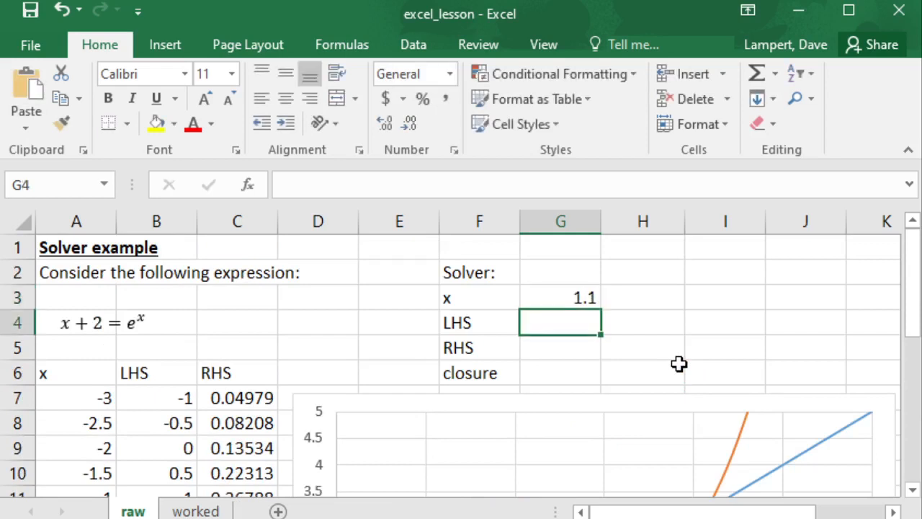
- Enter the LHS formula =G3+2 in G4
type("=")
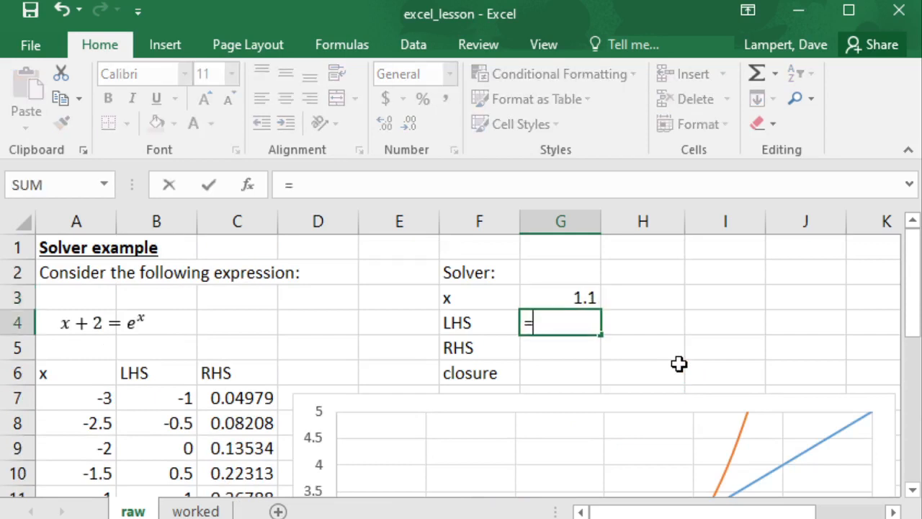
key("Up")
type("_2")
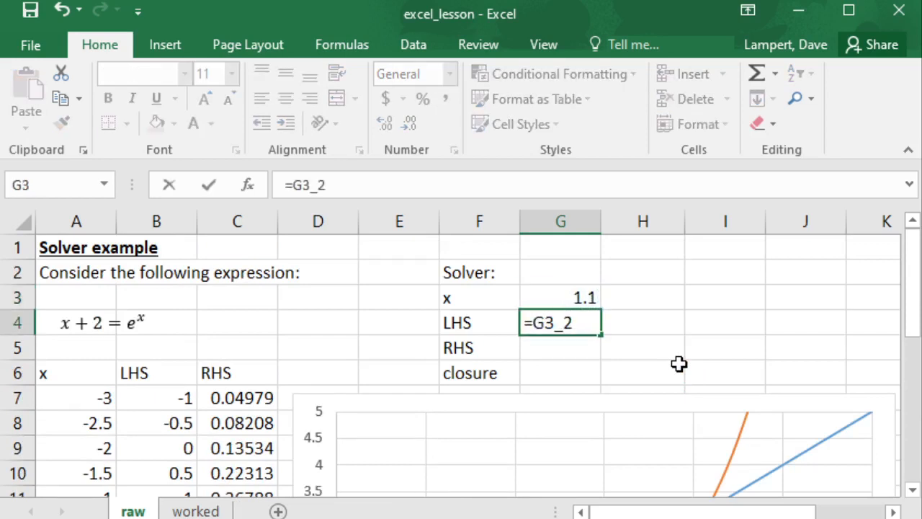
key("BackSpace")
key("BackSpace")
type("+2")
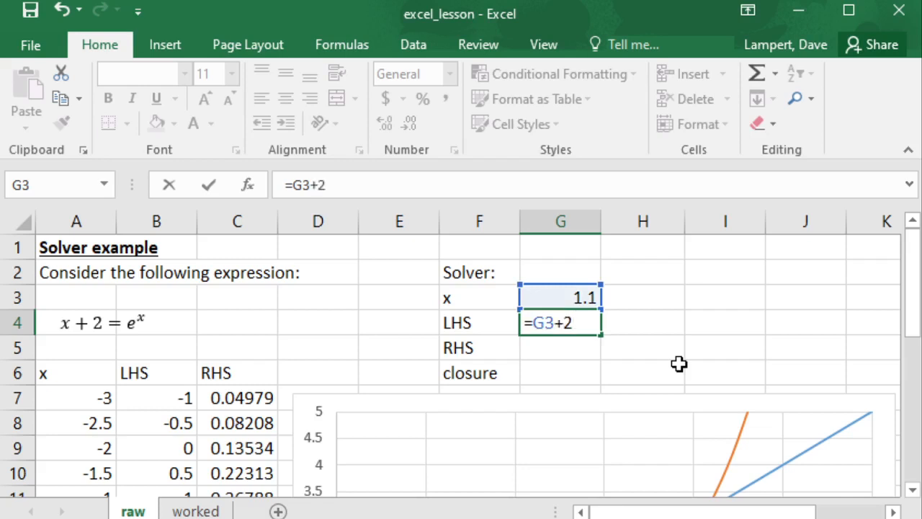
key("Return")
- Enter the RHS formula in G5 as the exponential (EXP) of the x value in G3
type("=exp(")
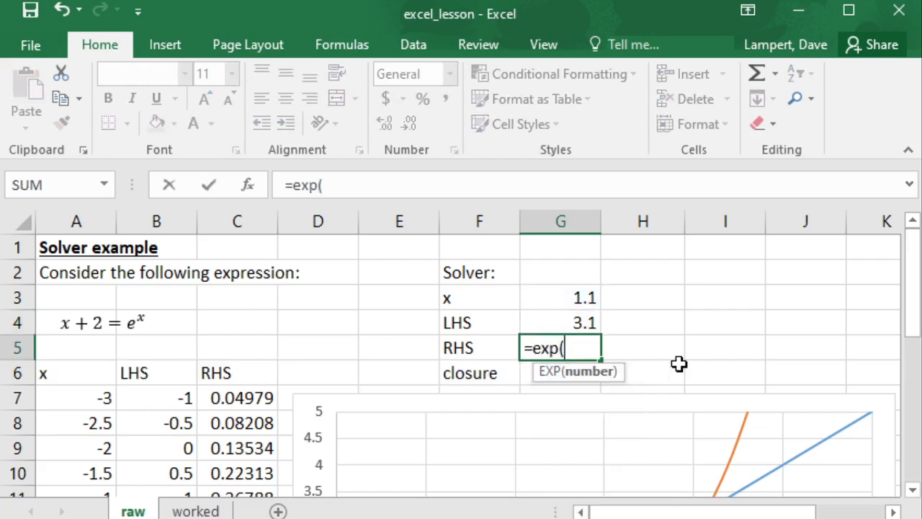
key("Up")
key("Return")
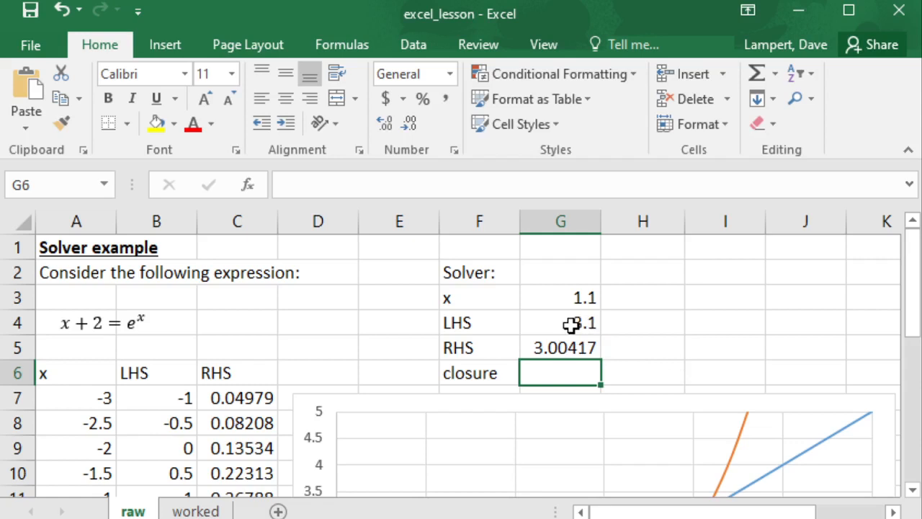
- Enter the closure formula =G4-G5 in G6 to subtract RHS from LHS
type("=")
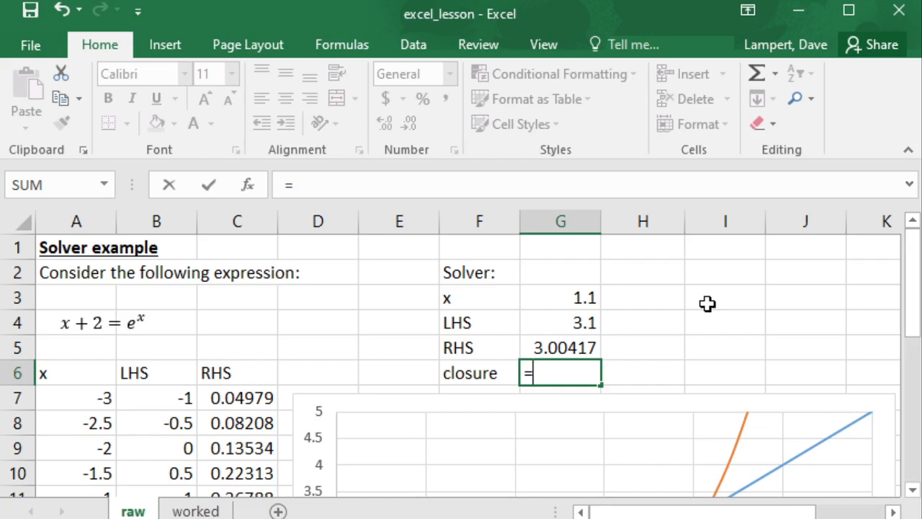
key("Up")
key("Up")
type("-")
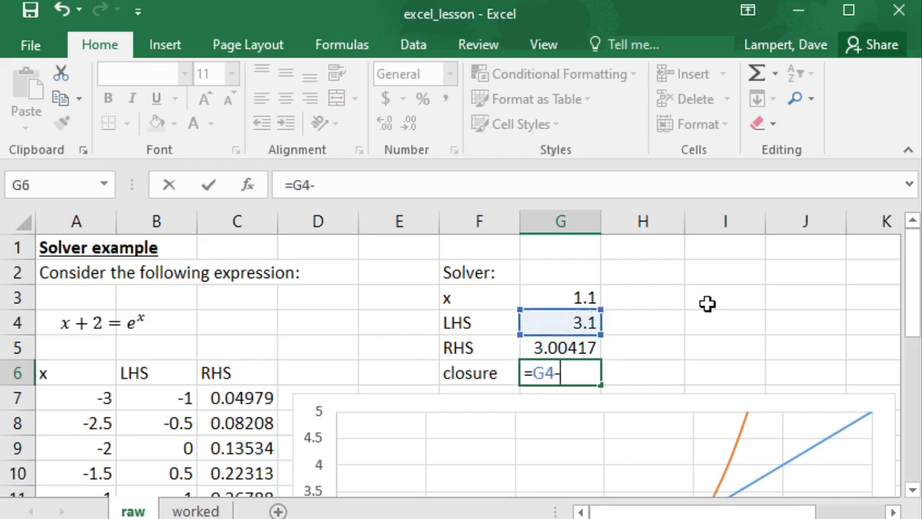
key("Up")
key("Return")
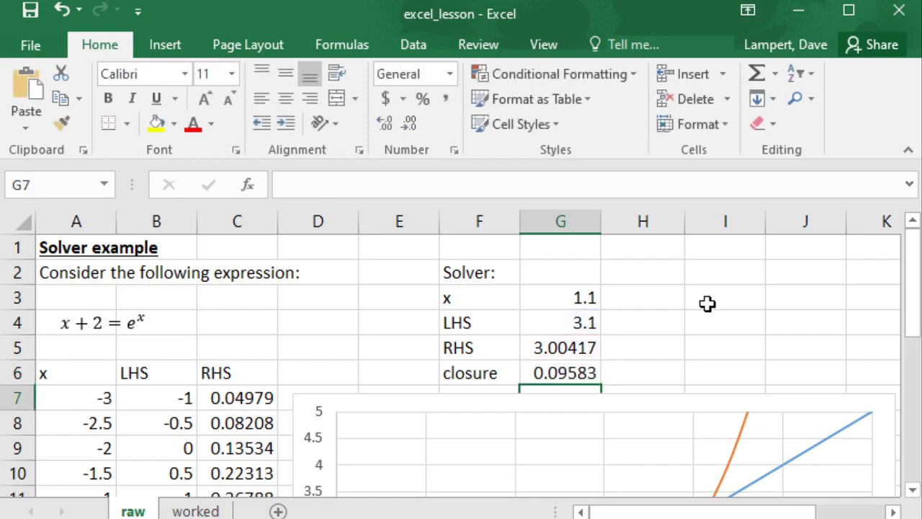
- Inspect the closure formula in G6 and change the x guess in G3 to 1.2
left_click(590, 372)
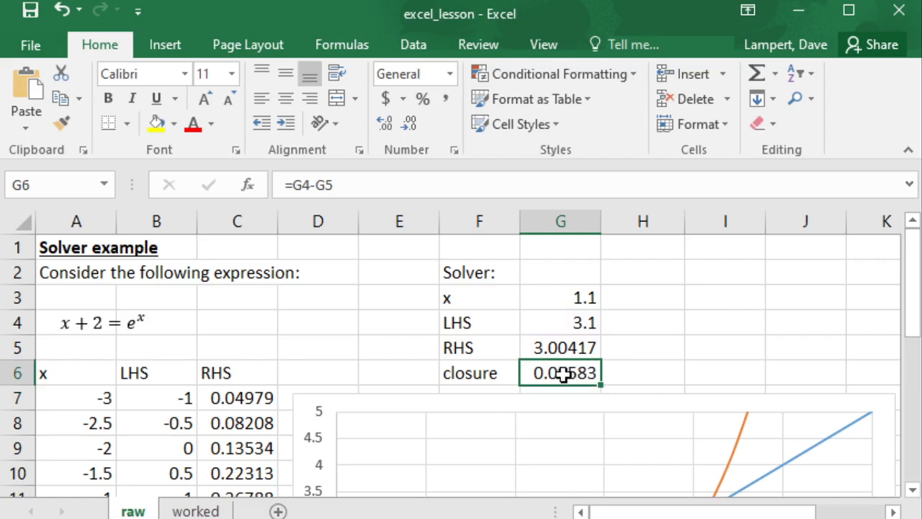
left_click(585, 299)
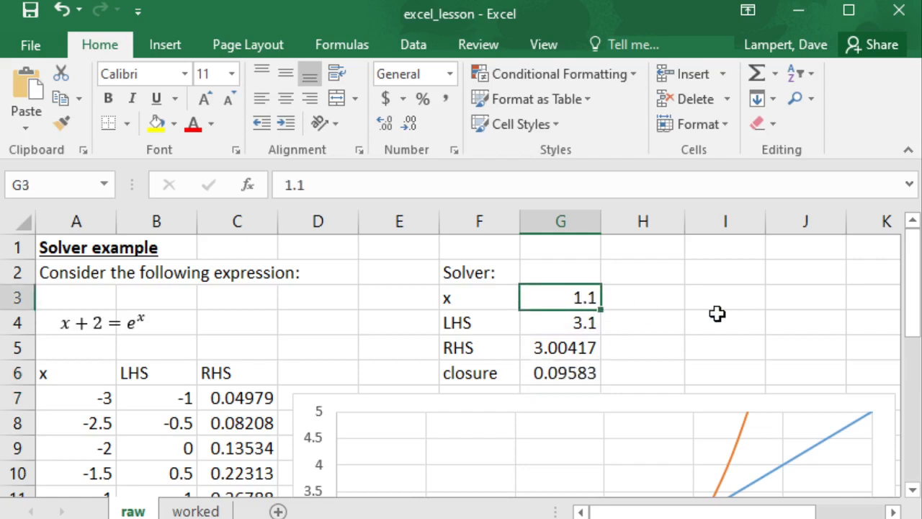
key("F2")
key("BackSpace")
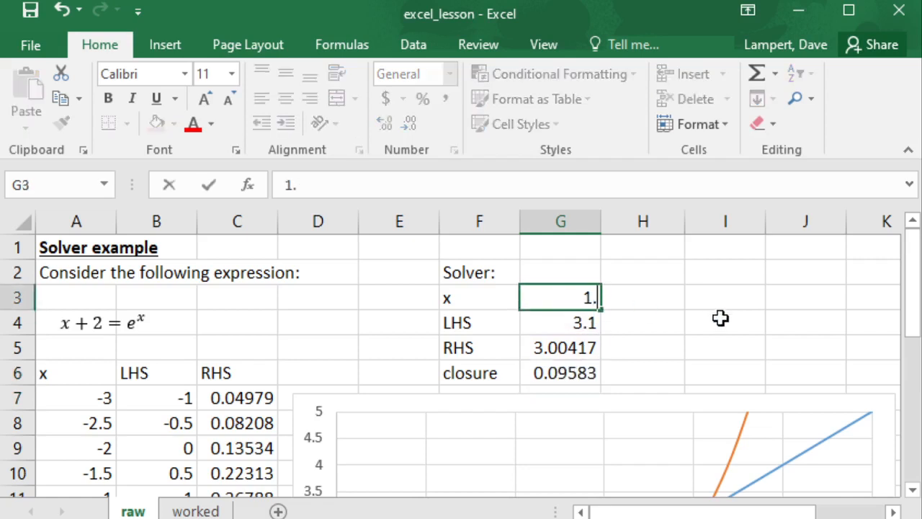
type("2")
key("Return")
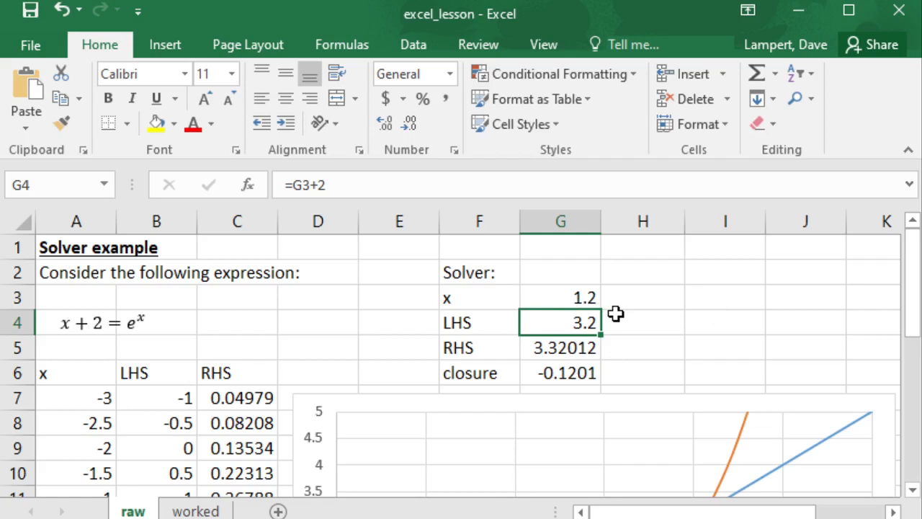
- Review the x value in G3 and the closure formula in G6
key("Up")
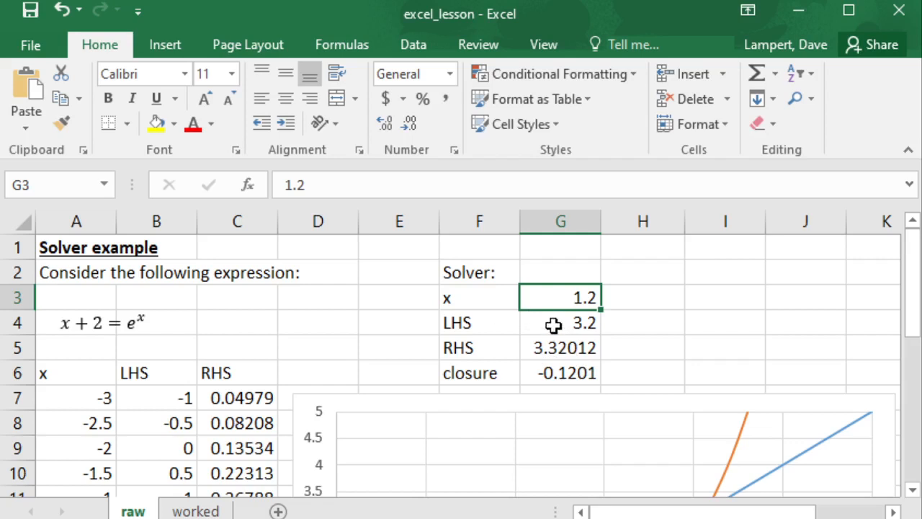
left_click(560, 370)
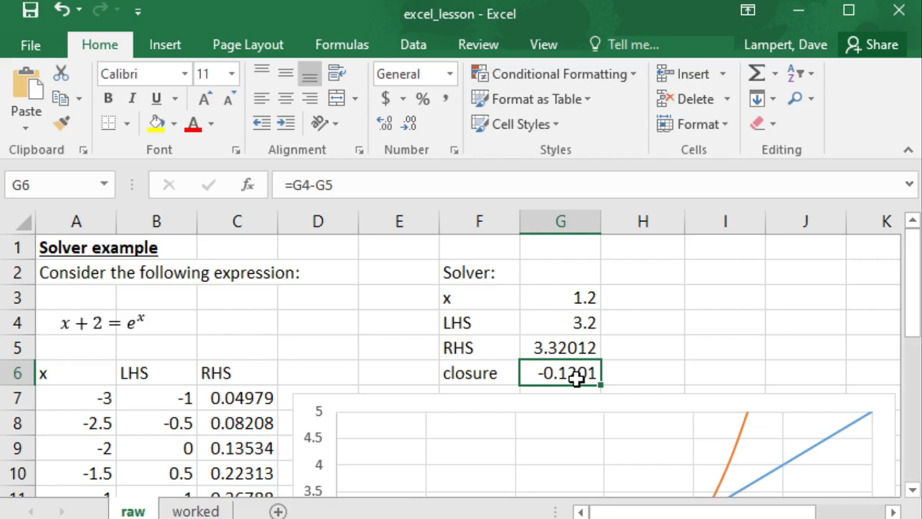
left_click(580, 295)
left_click(574, 372)
left_click(409, 44)
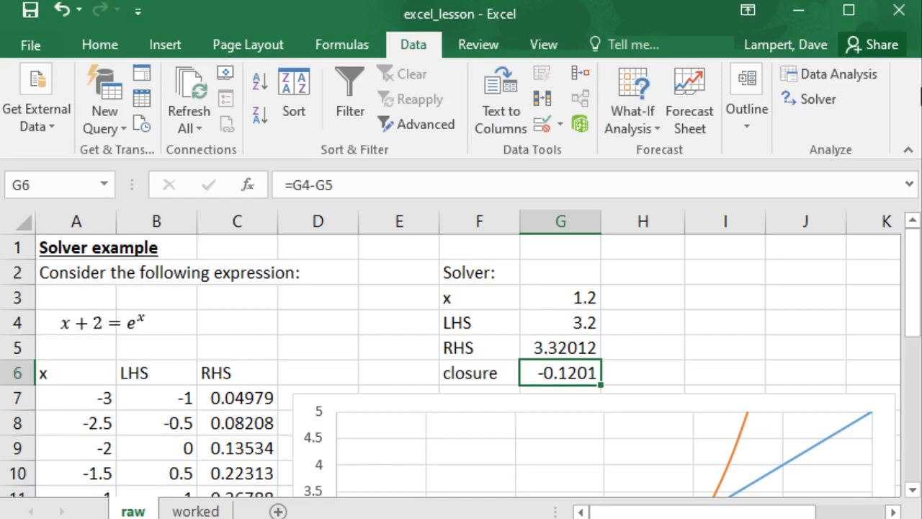
left_click(821, 101)
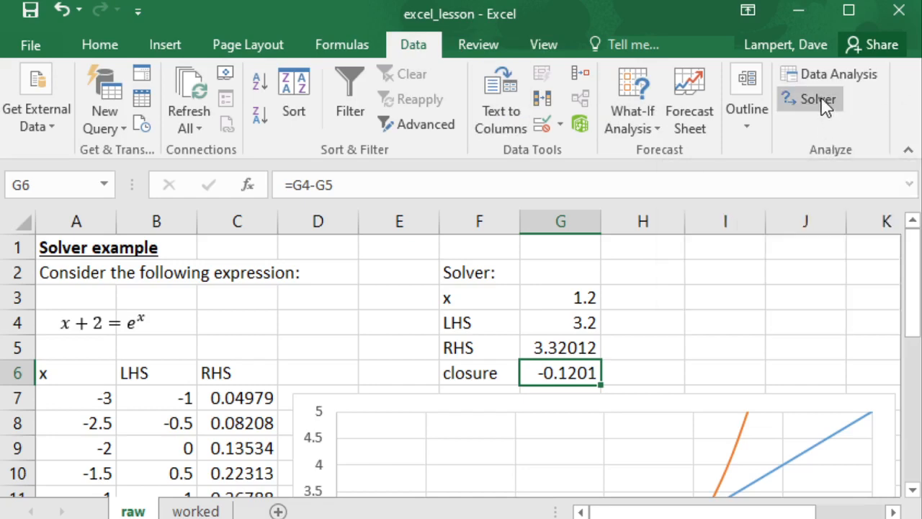
left_click_drag(761, 91, 655, 65)
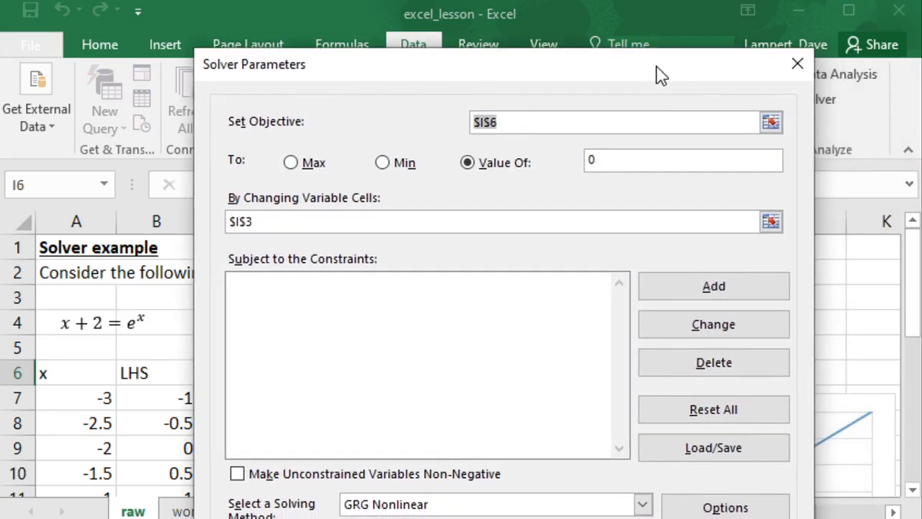
left_click(797, 70)
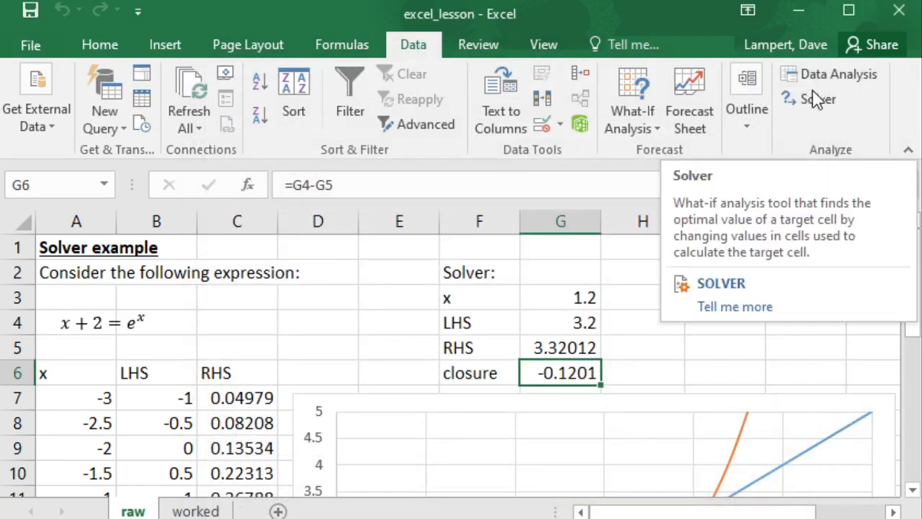
- Check in the Excel Add-ins manager, reached through the program options, that the Solver Add-in is enabled, and accept the dialog
left_click(30, 48)
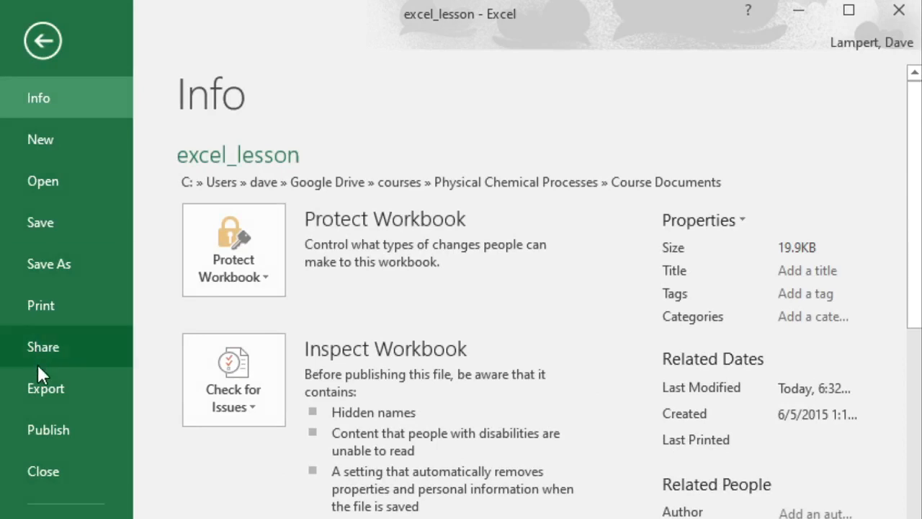
scroll(58, 447, "down", 3)
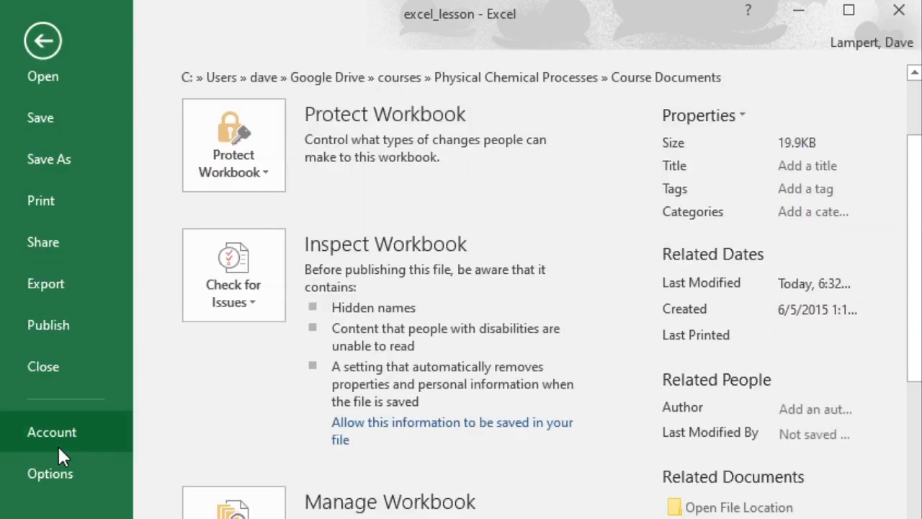
left_click(50, 474)
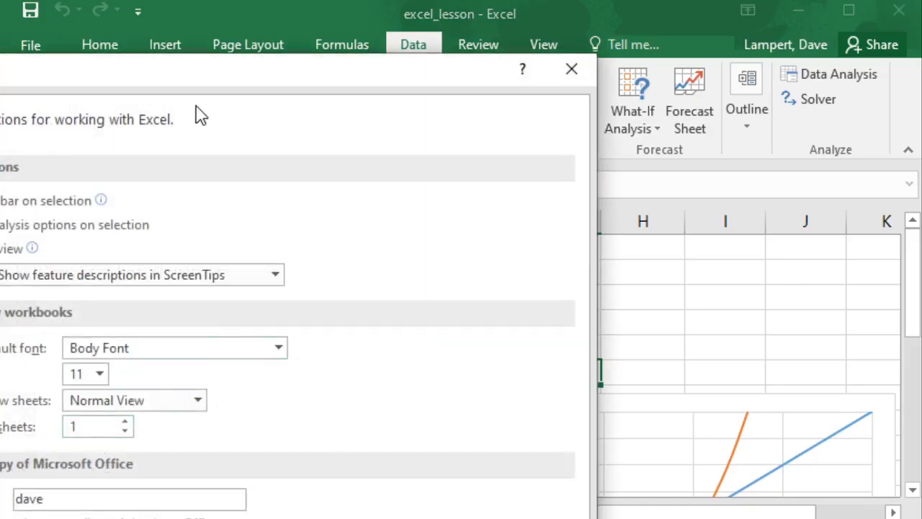
left_click_drag(199, 76, 523, 25)
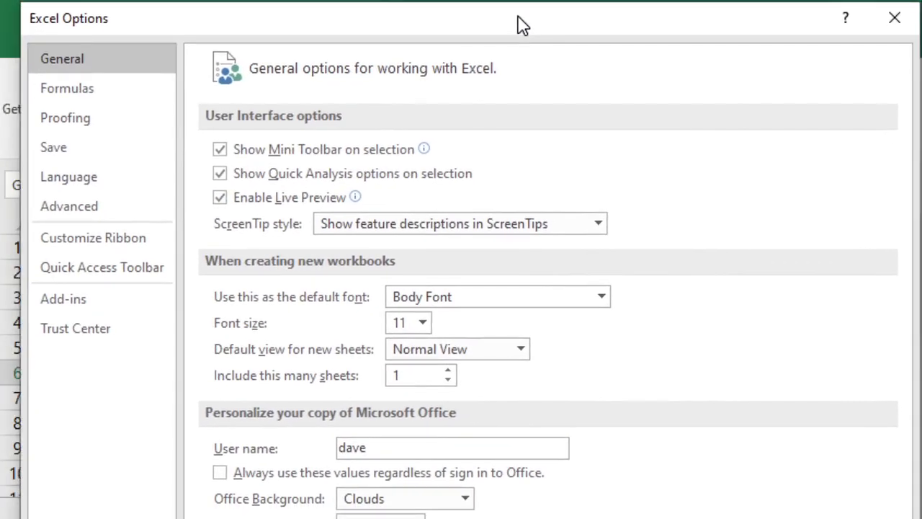
left_click(68, 308)
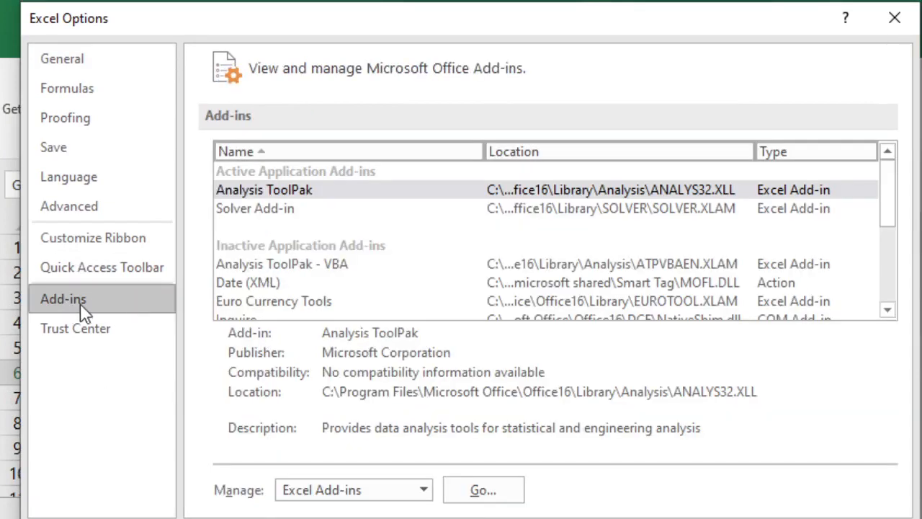
left_click(249, 208)
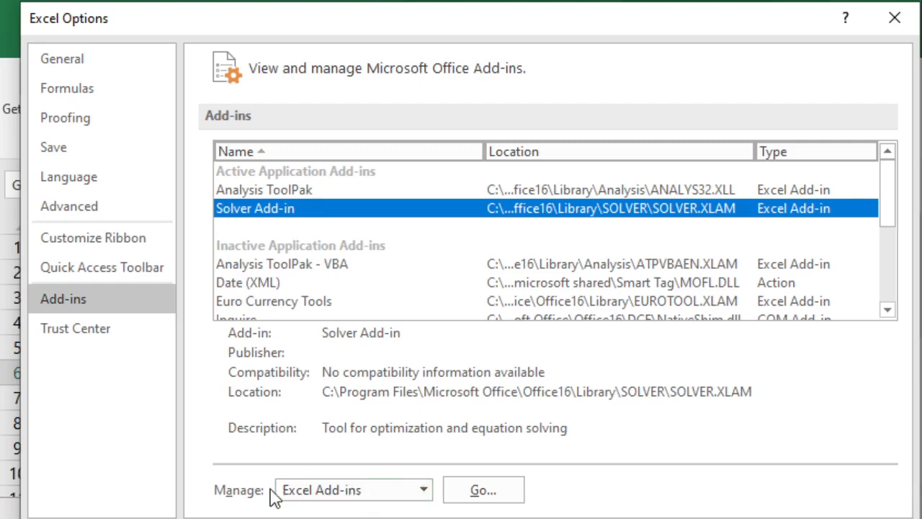
left_click(486, 492)
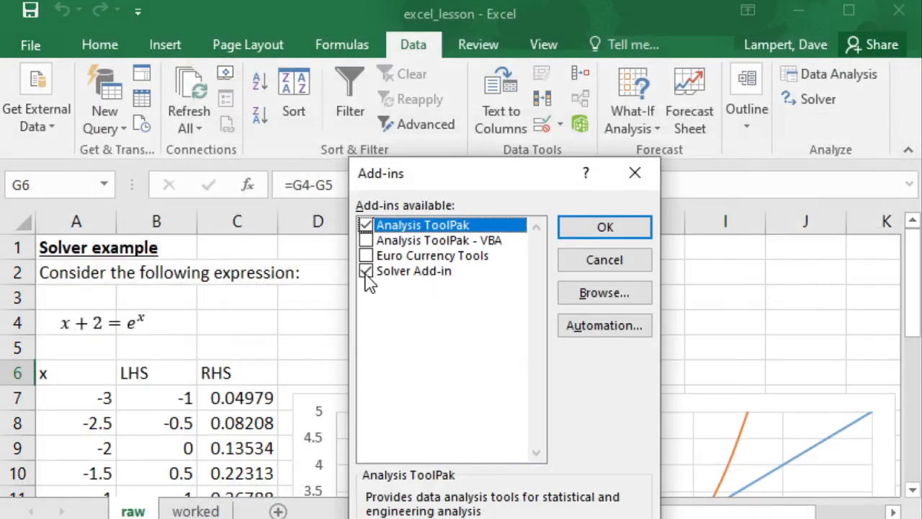
left_click(592, 232)
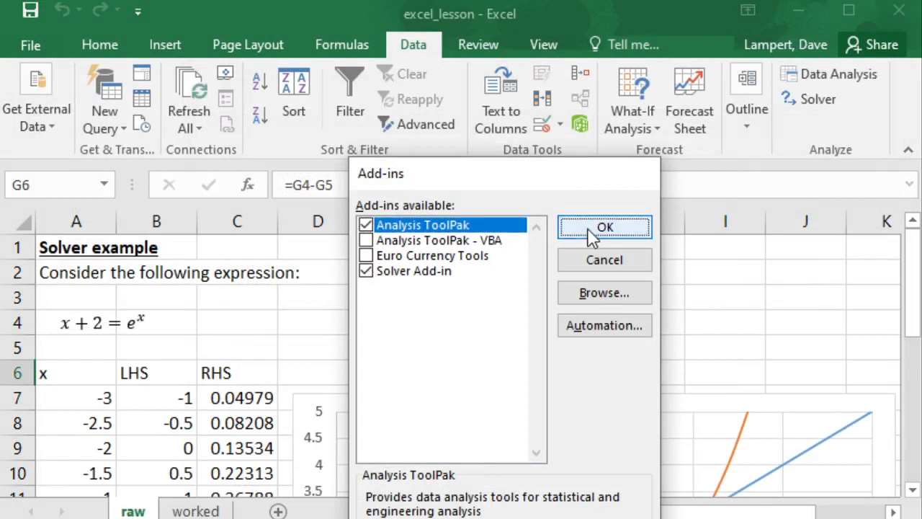
- Open Solver from the x value in G3 and set its objective to the closure cell G6
left_click(497, 325)
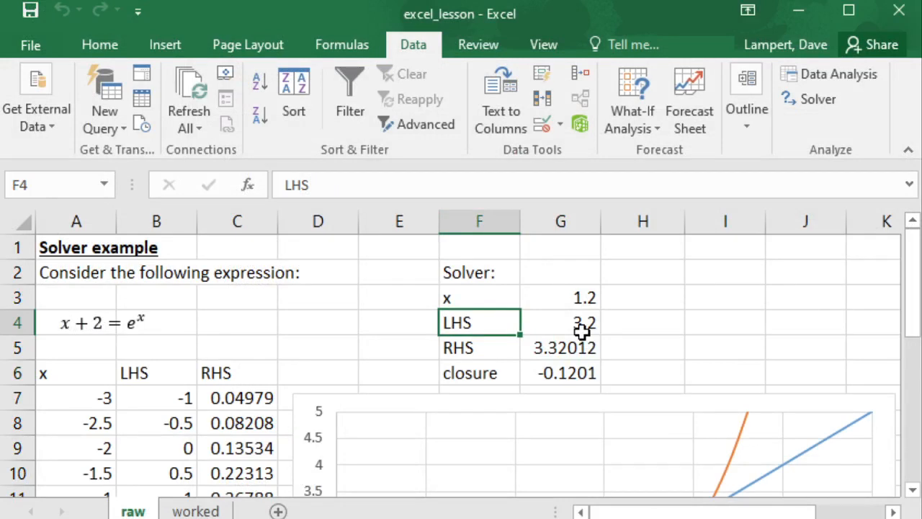
left_click(568, 299)
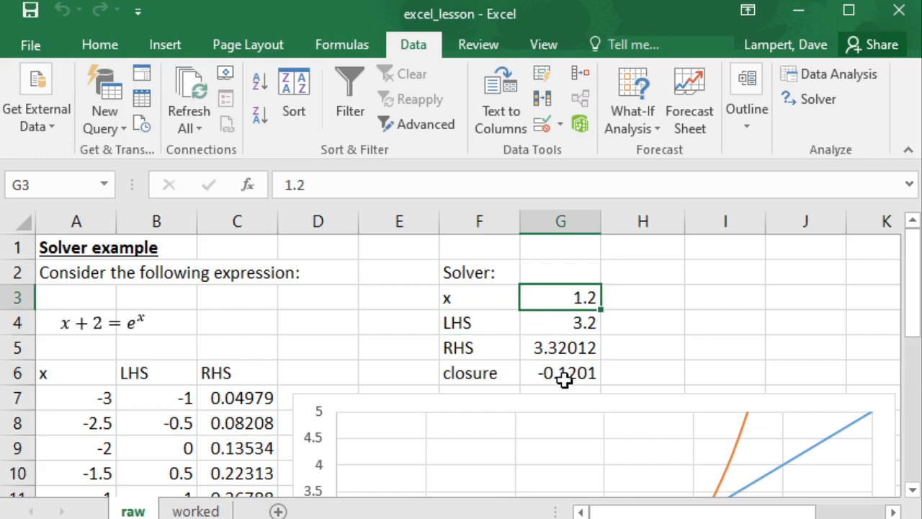
left_click(807, 98)
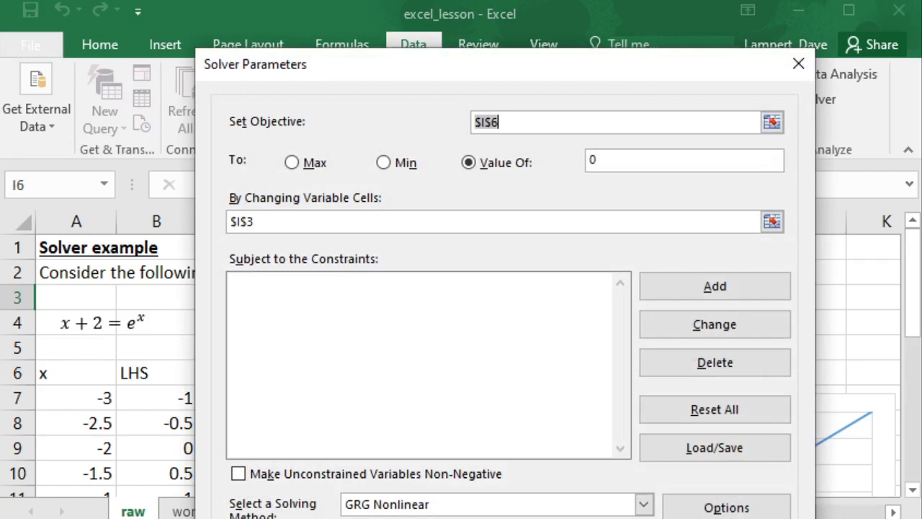
left_click_drag(568, 75, 508, 20)
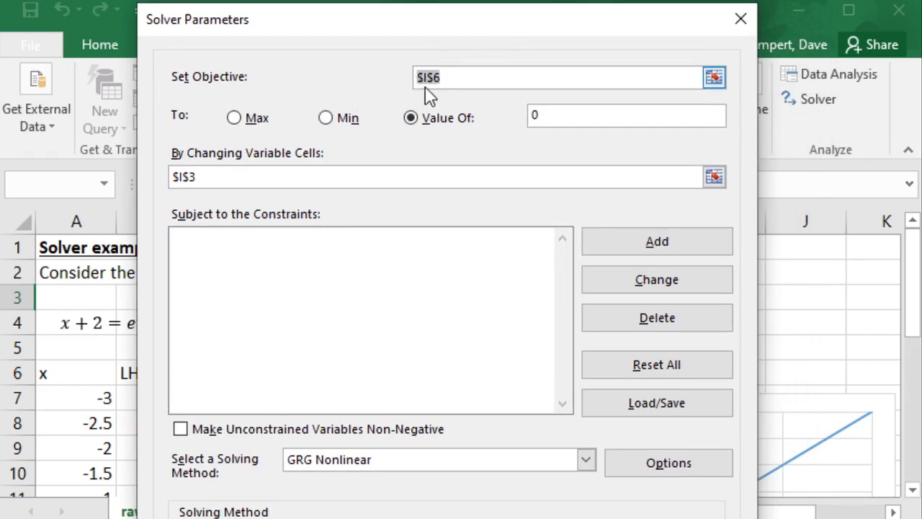
left_click(714, 79)
left_click(561, 371)
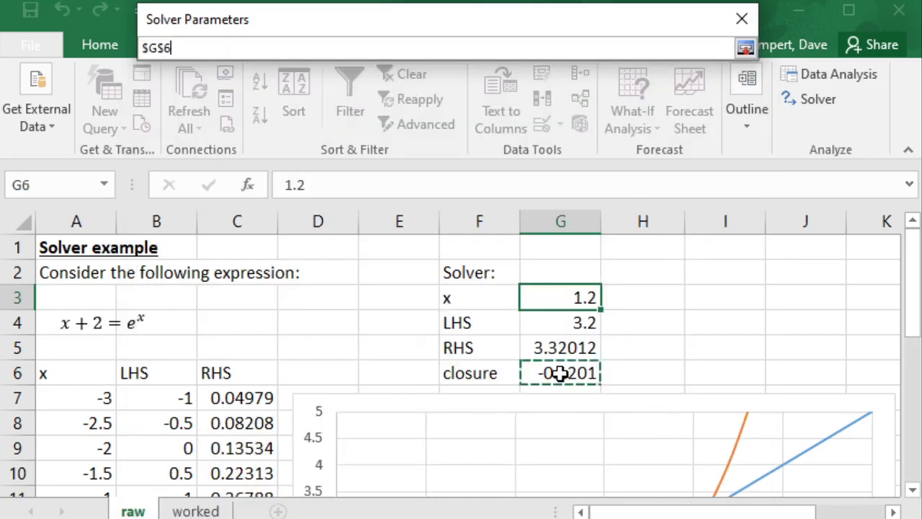
key("Return")
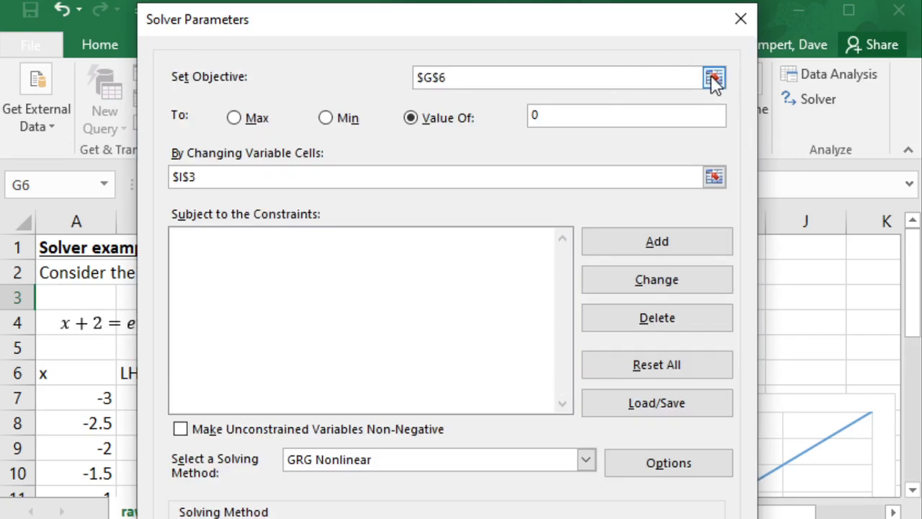
- Try the Max and Min objective options, and settle on Value Of with a target of 0
left_click(410, 126)
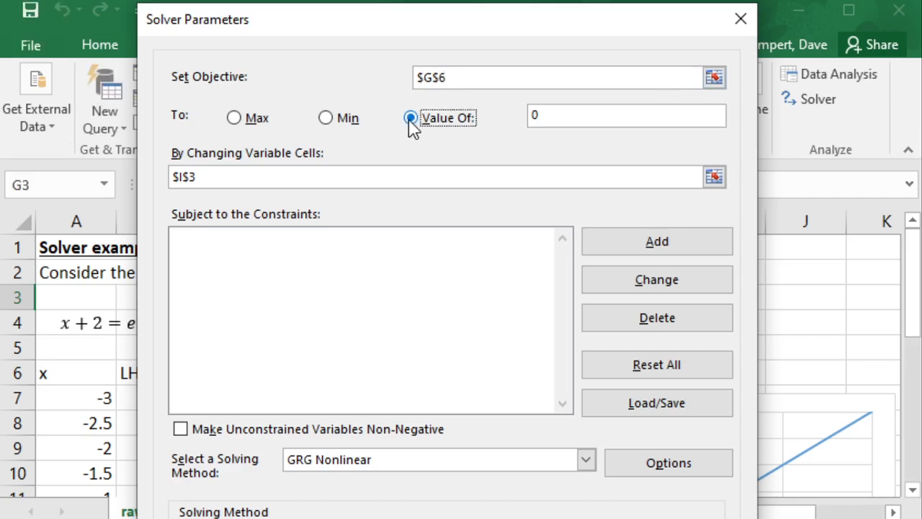
left_click(237, 119)
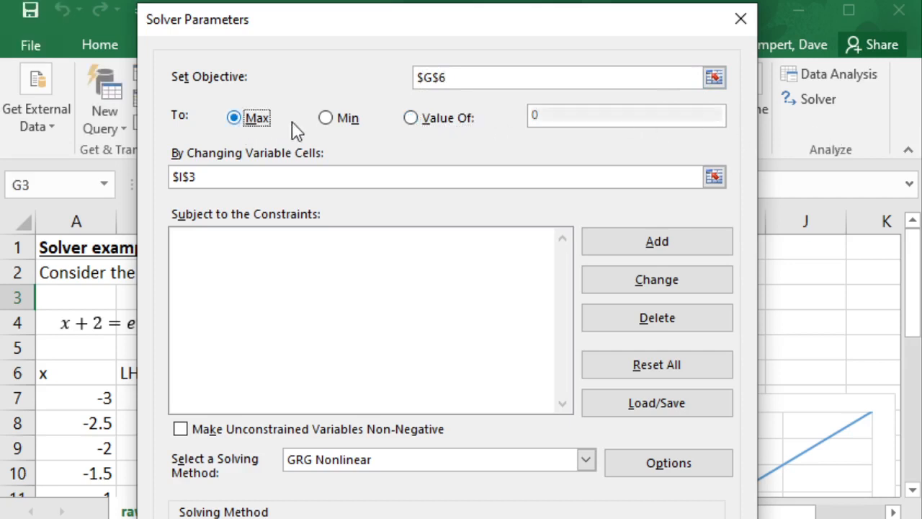
left_click(325, 119)
left_click(431, 123)
left_click(578, 118)
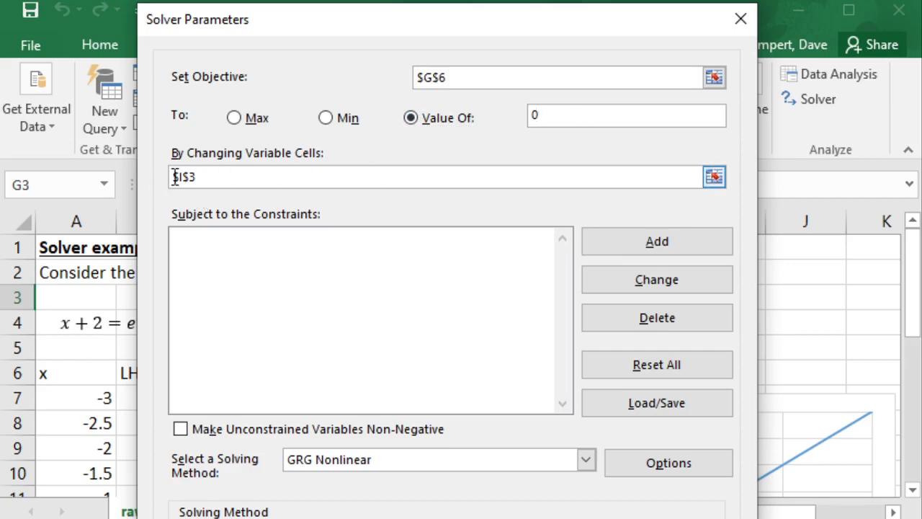
- Set the changing variable cell in Solver to the x guess in G3
left_click(713, 177)
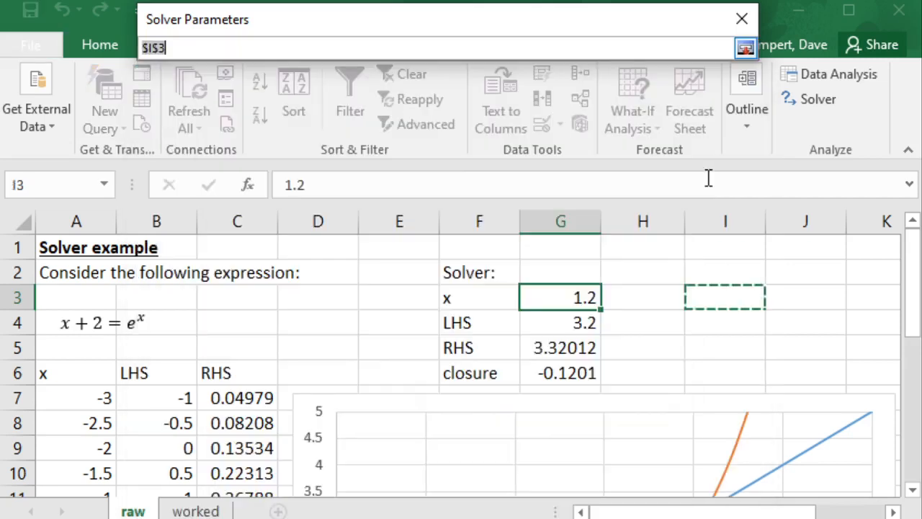
left_click(554, 298)
key("Return")
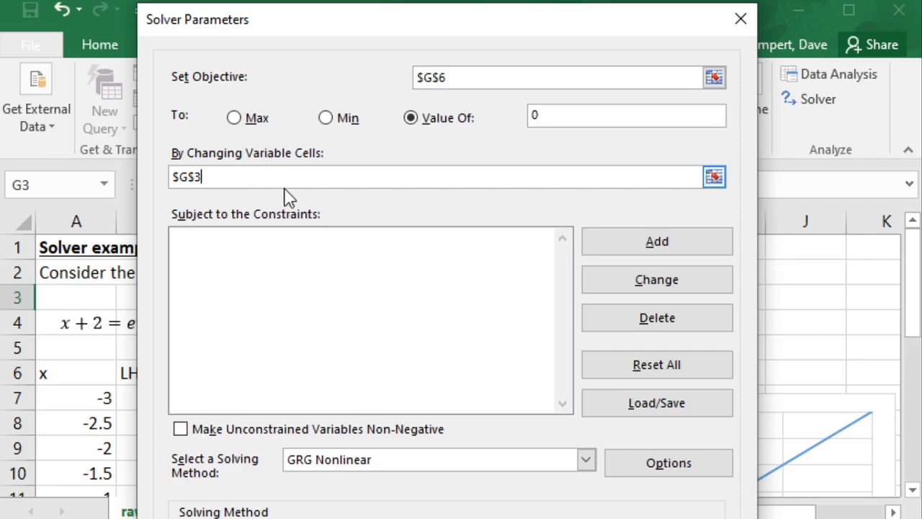
- Solve for x, keep the Solver solution, and compare it with the upper intersection of the two curves on the chart
left_click_drag(469, 33, 461, 21)
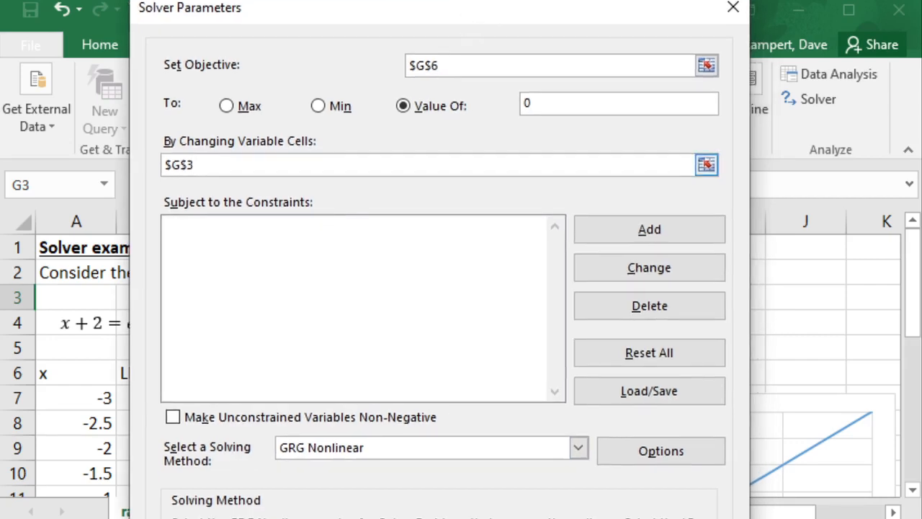
key("Return")
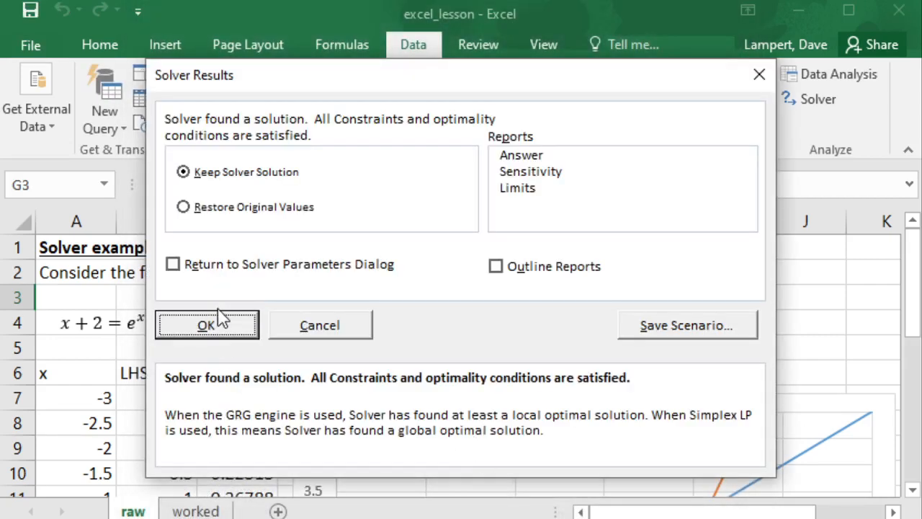
left_click(208, 325)
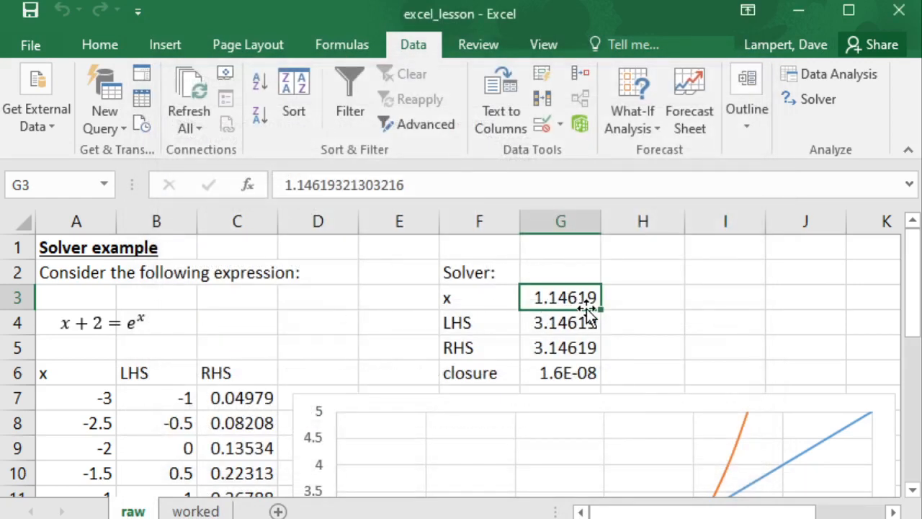
left_click(627, 333)
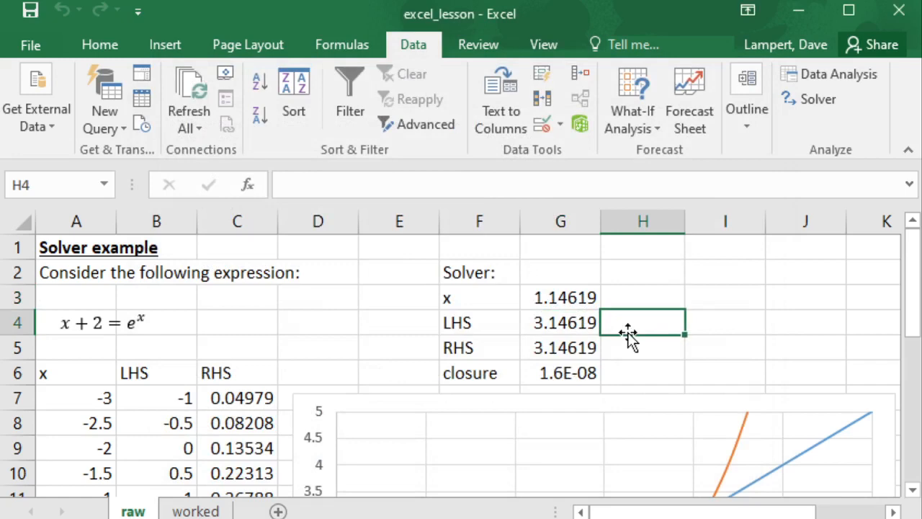
scroll(631, 360, "down", 3)
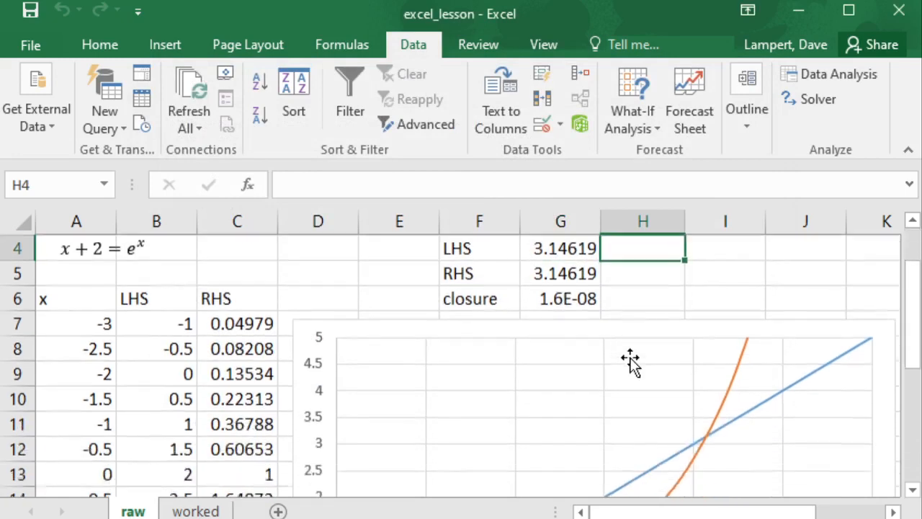
scroll(632, 362, "up", 1)
mouse_move(708, 366)
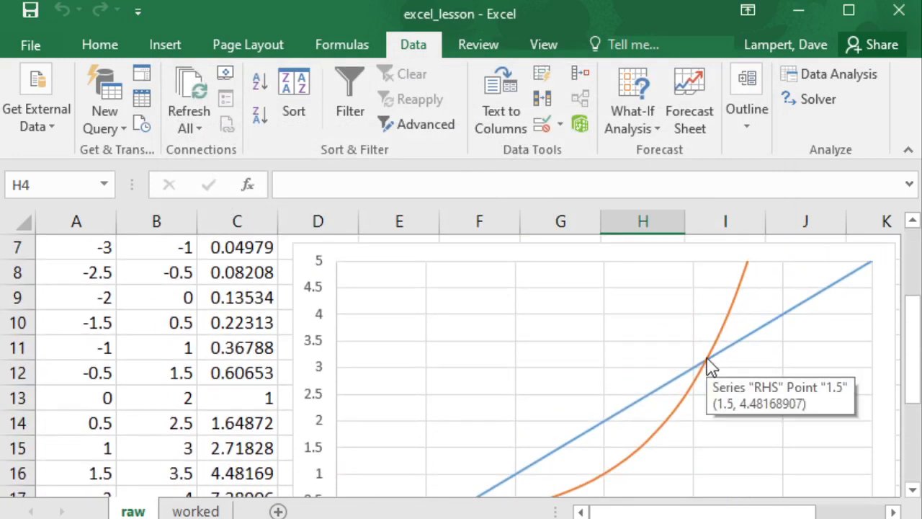
scroll(708, 366, "up", 2)
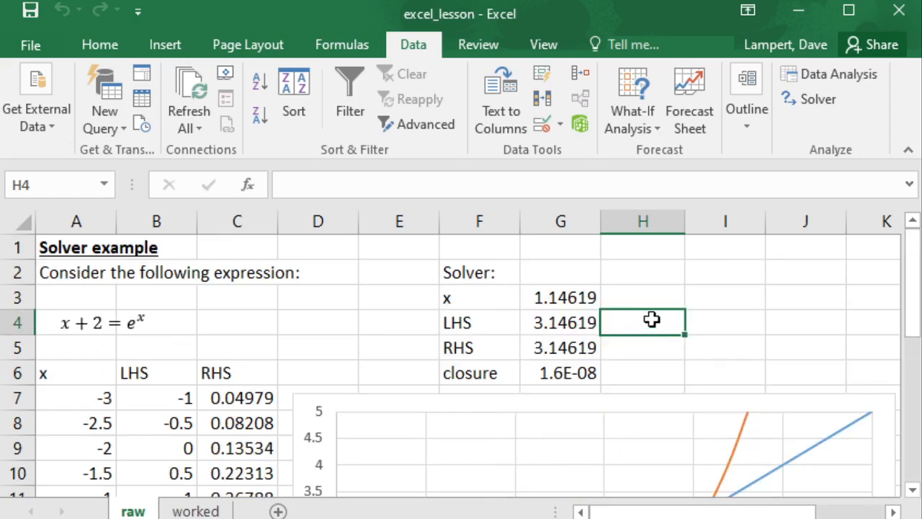
- Locate the lower intersection of the curves on the chart and set the x guess in G3 to -1.9
left_click(571, 296)
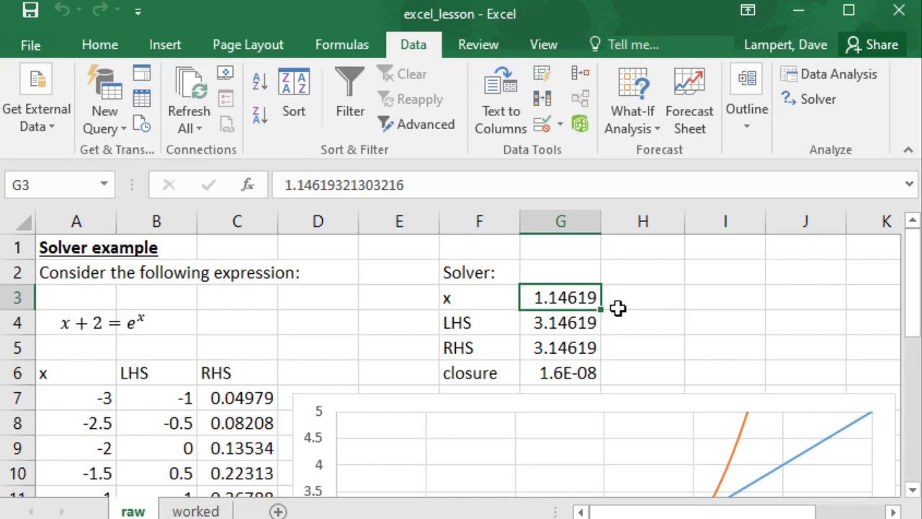
scroll(618, 308, "down", 3)
mouse_move(446, 447)
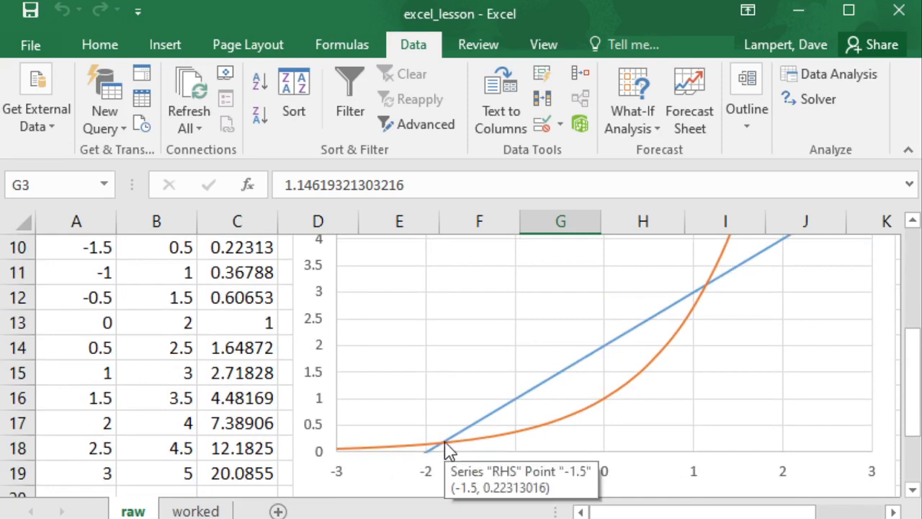
scroll(445, 446, "up", 3)
type("-1")
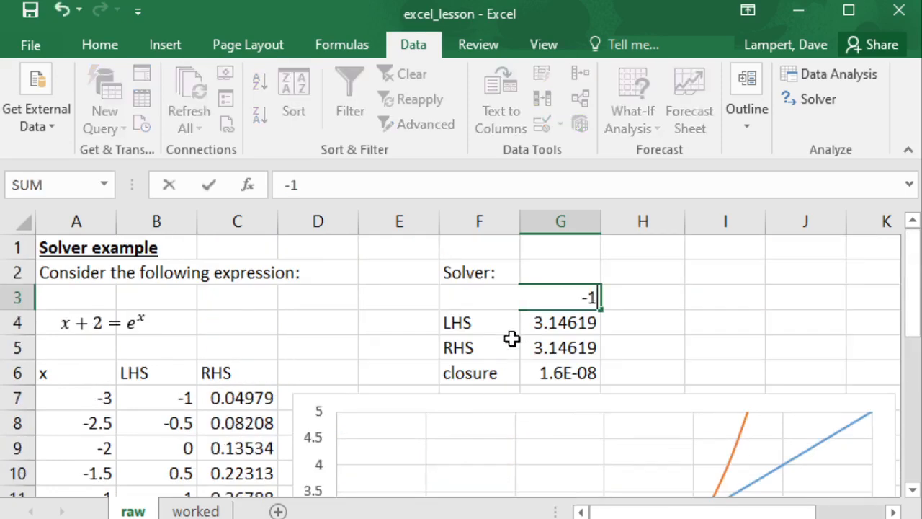
type(".9")
key("Return")
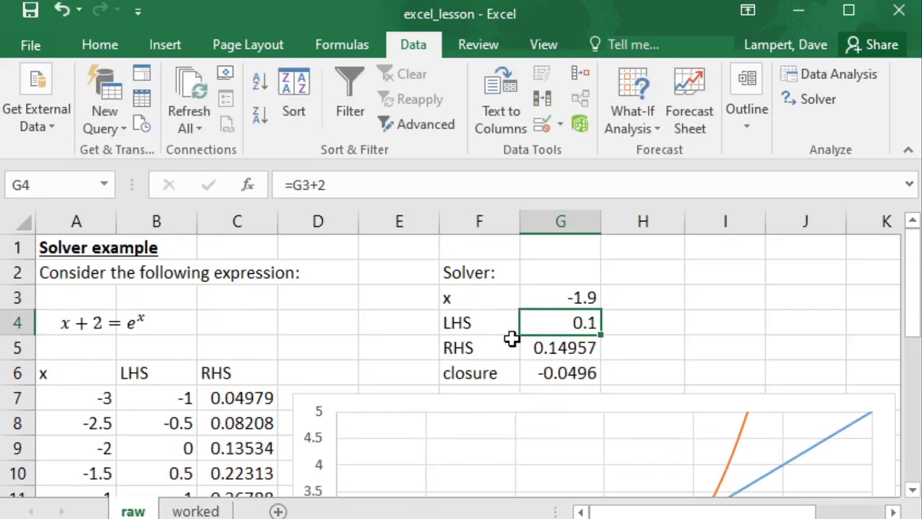
- Run Solver again with the same objective and variable cell, and keep the solution
left_click(811, 96)
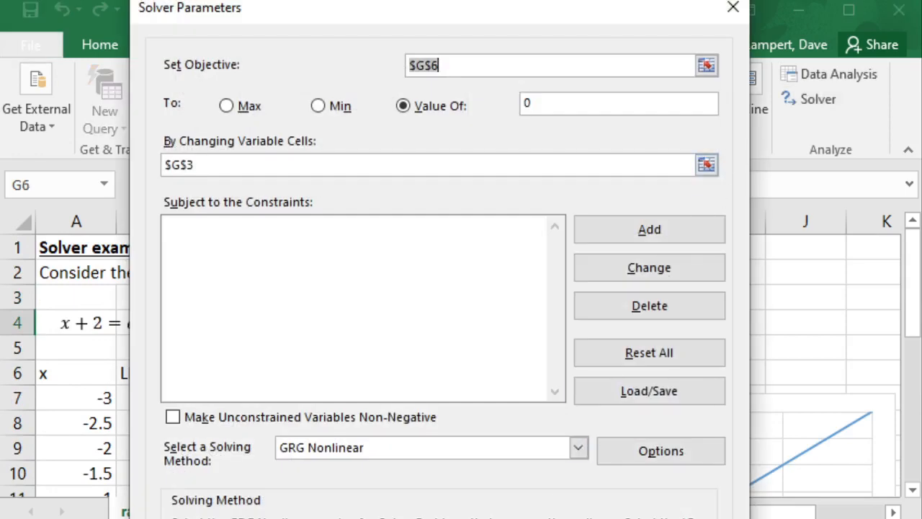
key("Return")
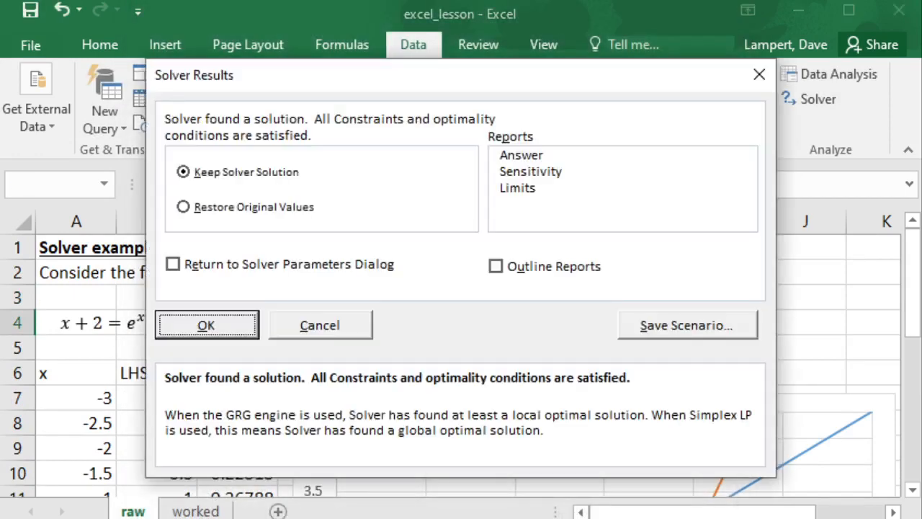
left_click(240, 325)
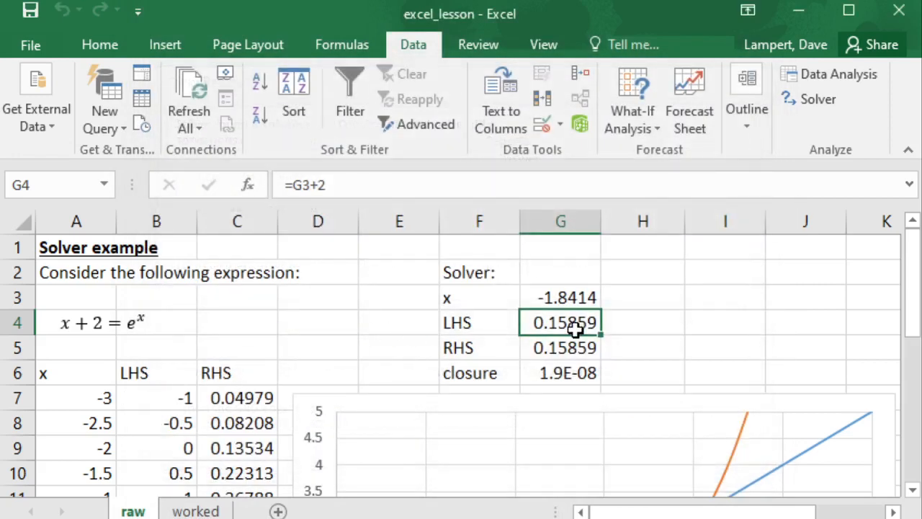
- Enable Make Unconstrained Variables Non-Negative in Solver, solve again keeping the returned values, and review the curves' intersections on the chart
left_click(569, 300)
left_click(822, 102)
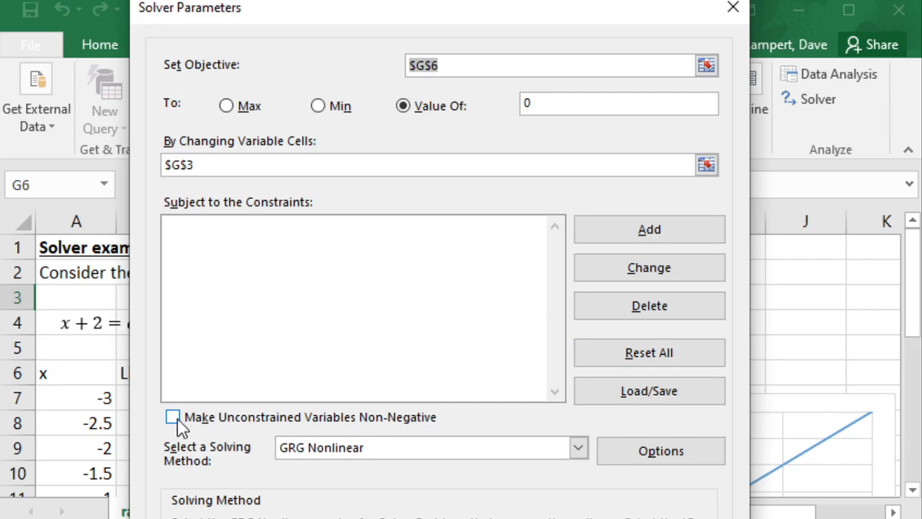
left_click(174, 419)
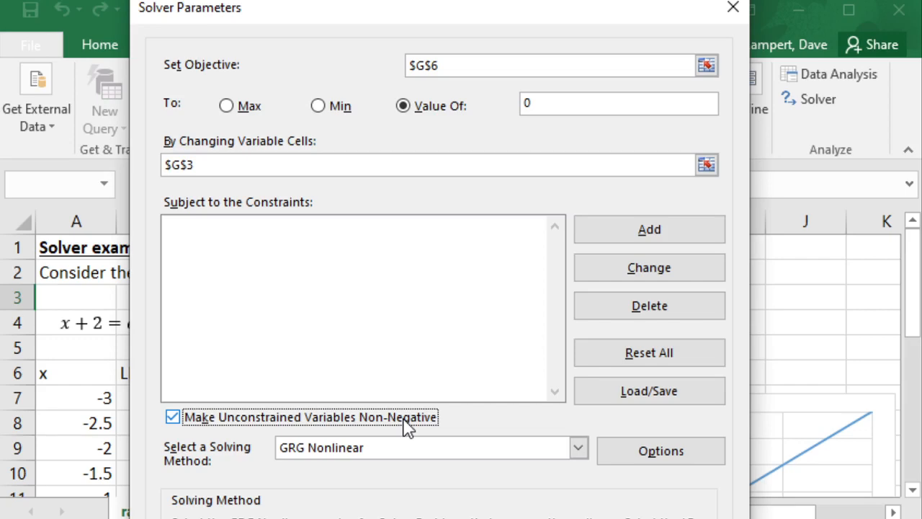
key("Return")
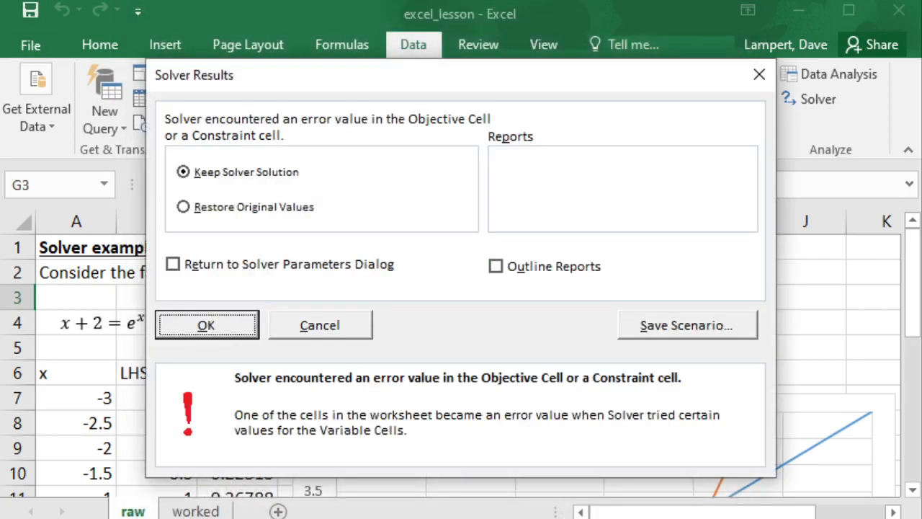
left_click(207, 326)
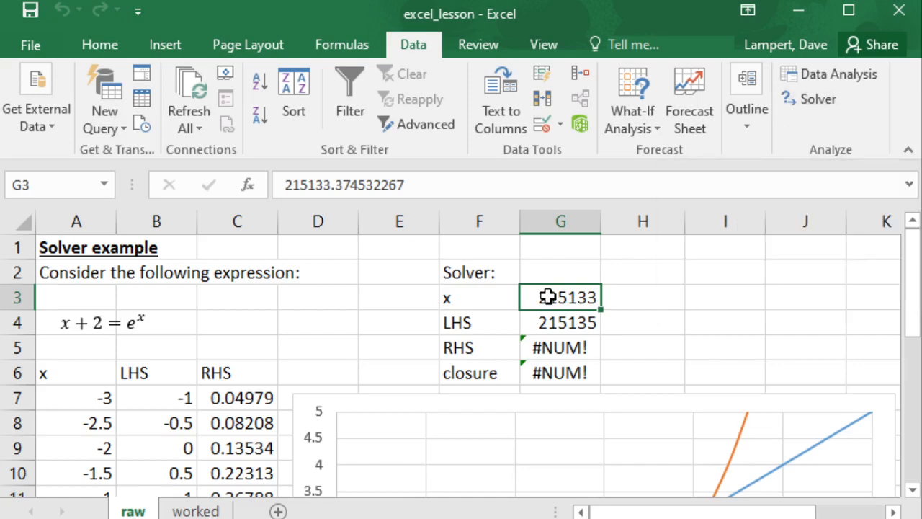
scroll(549, 299, "down", 3)
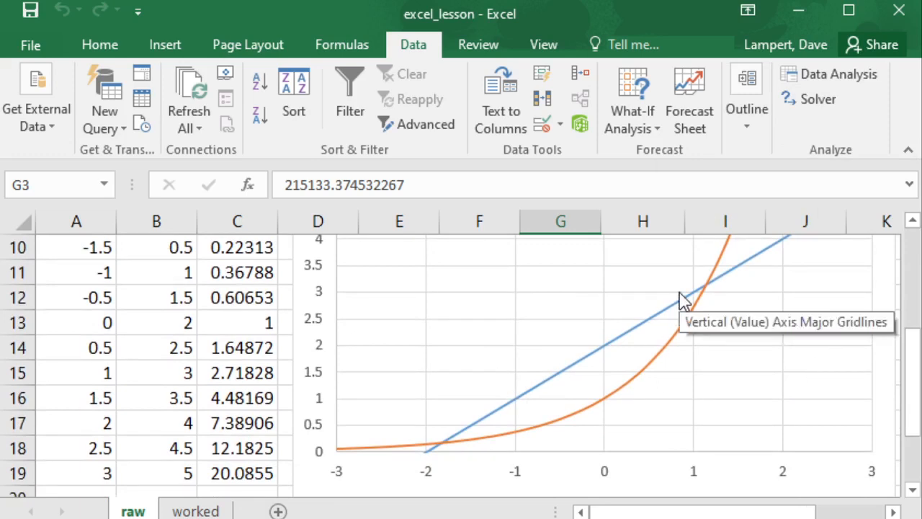
scroll(681, 299, "up", 3)
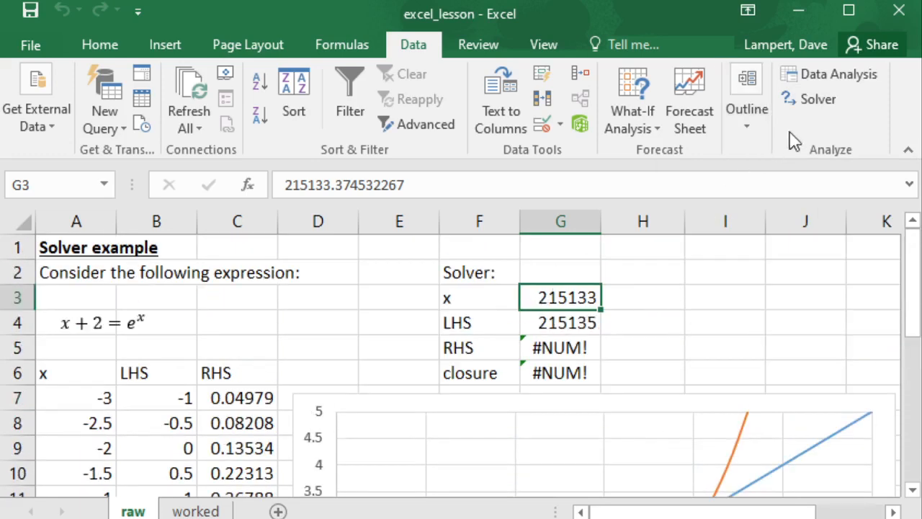
- Open Solver with the existing objective and variable cell, and add the constraint $G$3 <= -1.5
left_click(814, 99)
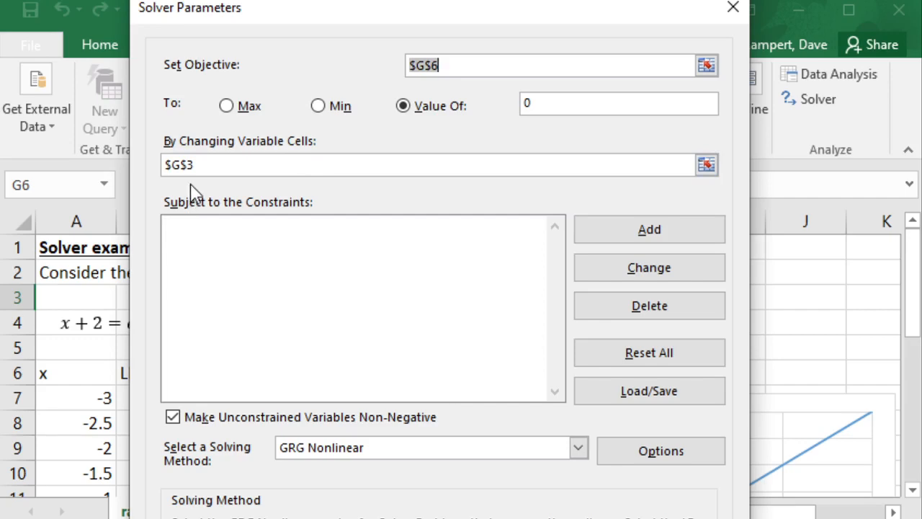
left_click(273, 167)
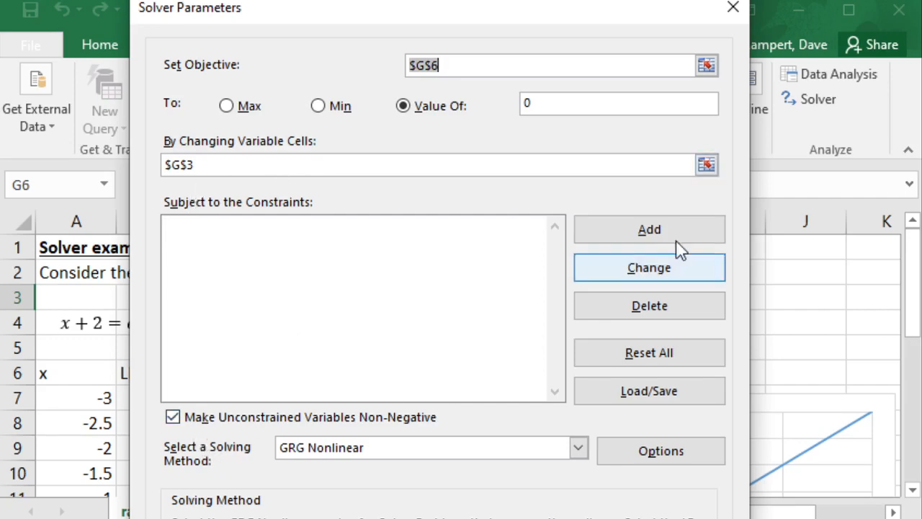
left_click(643, 235)
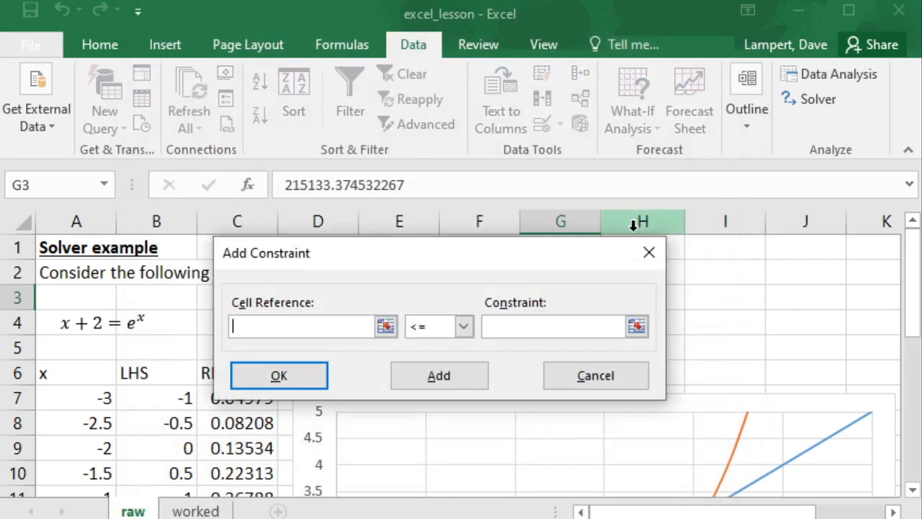
left_click(386, 326)
left_click_drag(519, 265, 455, 382)
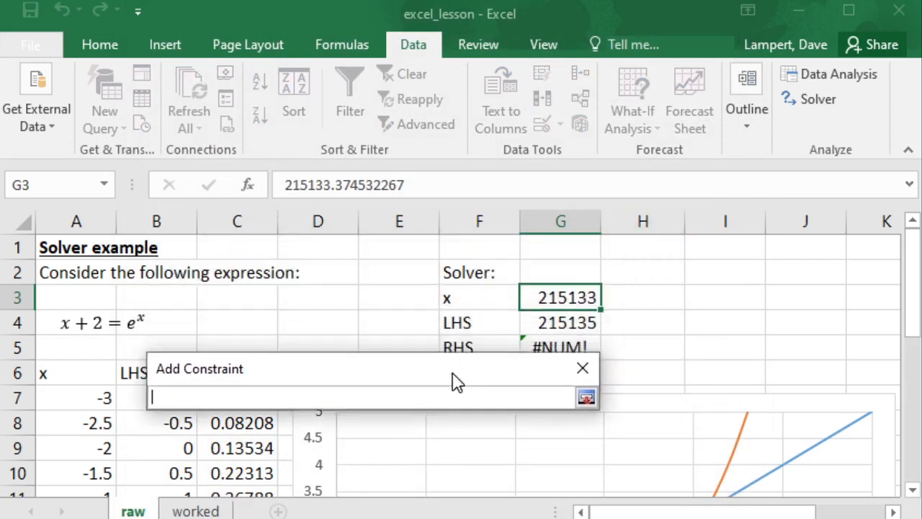
left_click(560, 299)
key("Return")
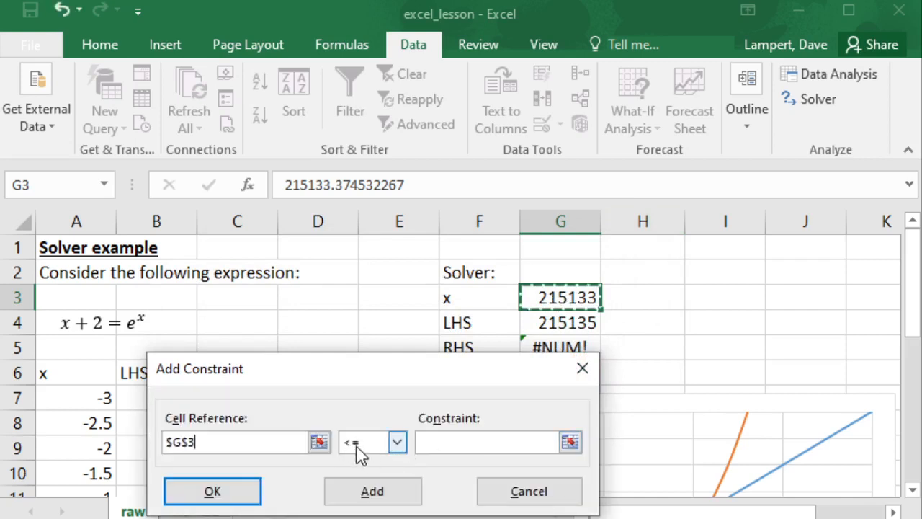
left_click(485, 445)
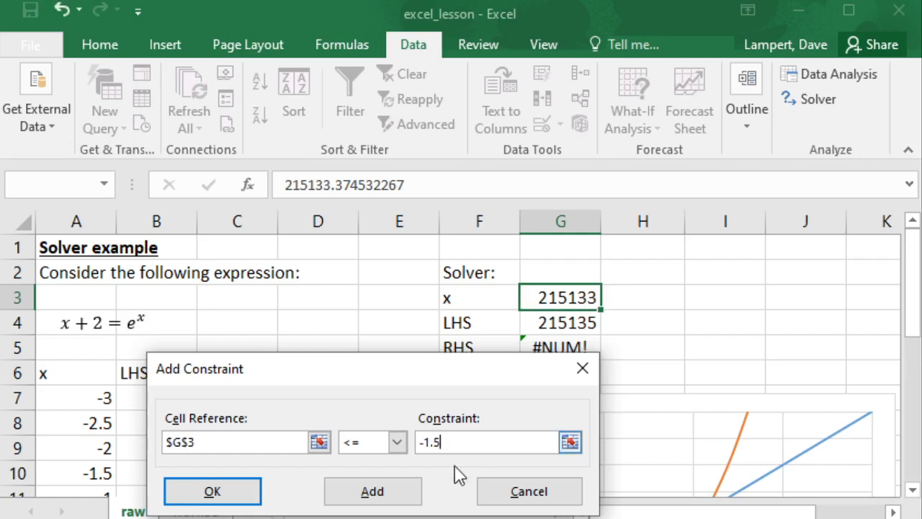
left_click(394, 493)
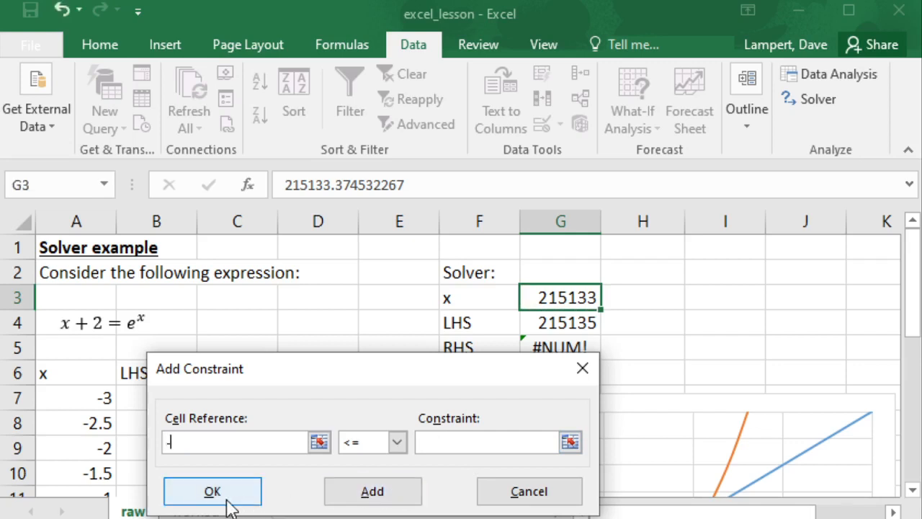
- Add a second constraint, $G$3 <= -2.5, and return to the Solver parameters
left_click(564, 295)
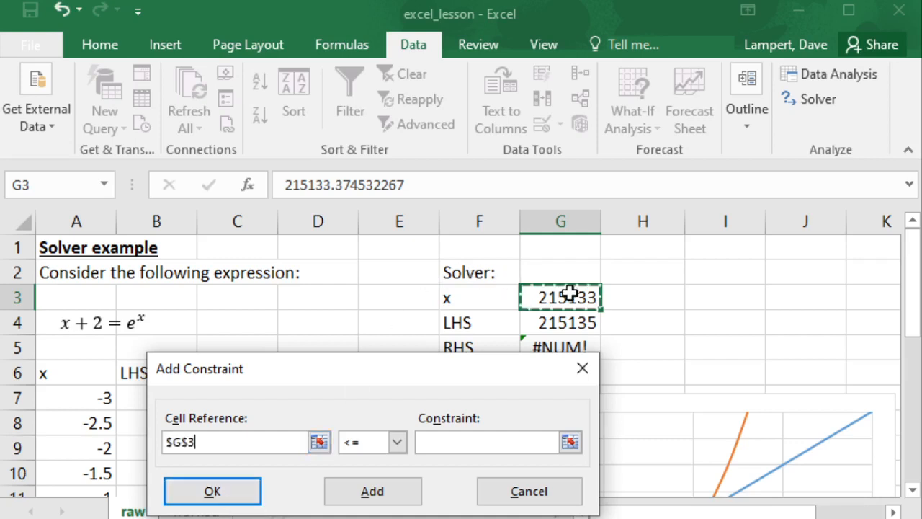
left_click(488, 435)
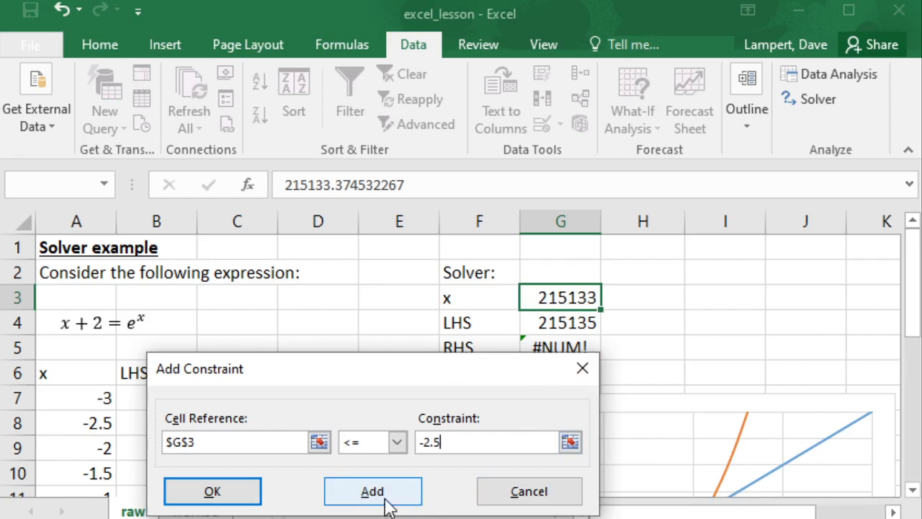
left_click(212, 491)
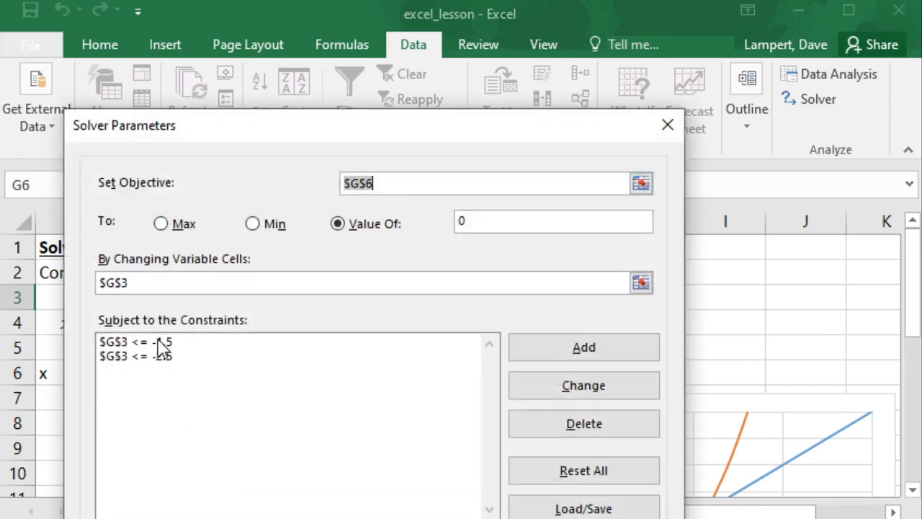
- Try to solve for x with both upper-bound constraints applied, and close the results with Keep Solver Solution selected
left_click_drag(287, 134, 318, 57)
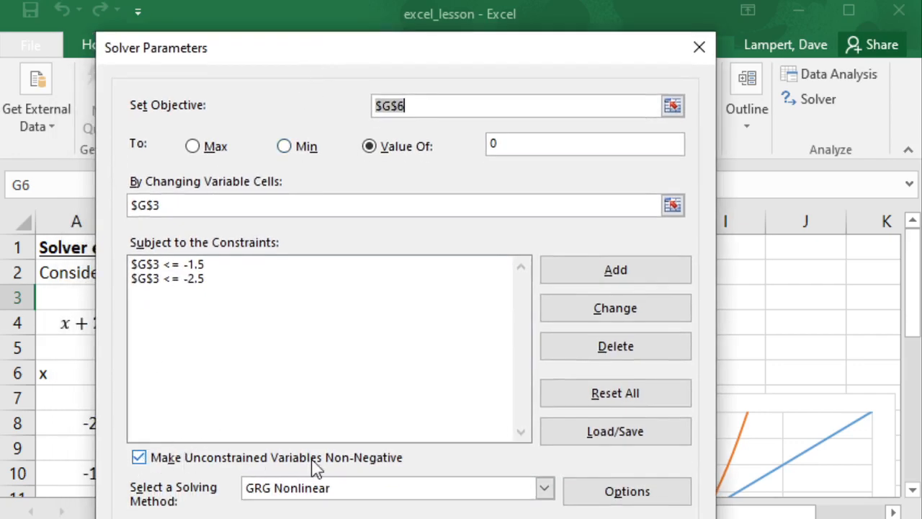
left_click(542, 518)
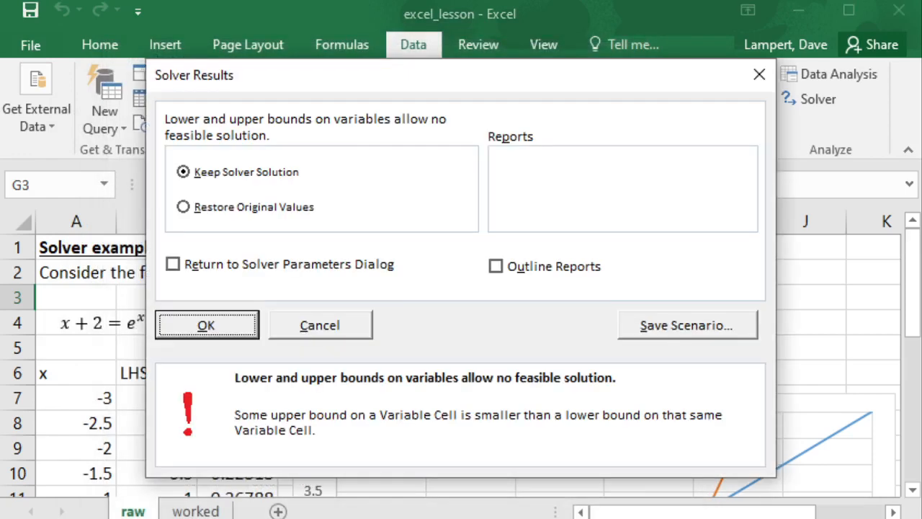
left_click(230, 324)
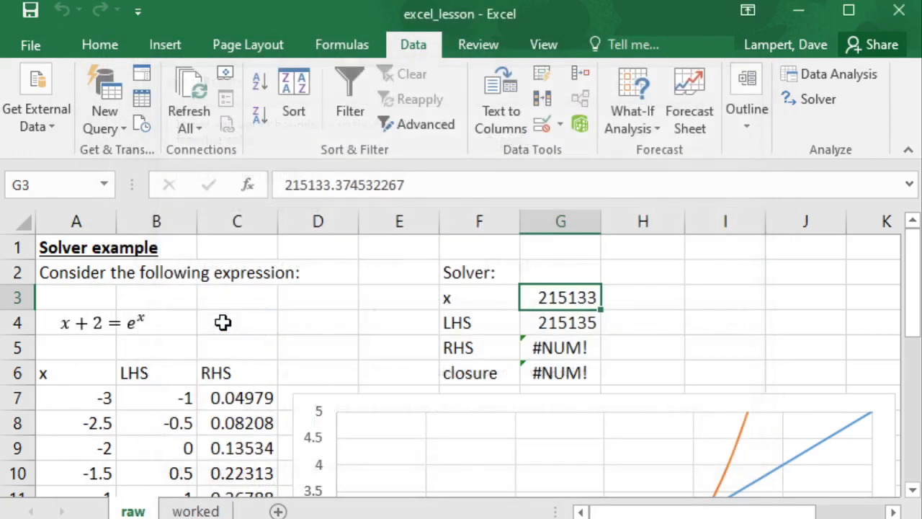
- Set the x guess in G3 to -2
double_click(575, 308)
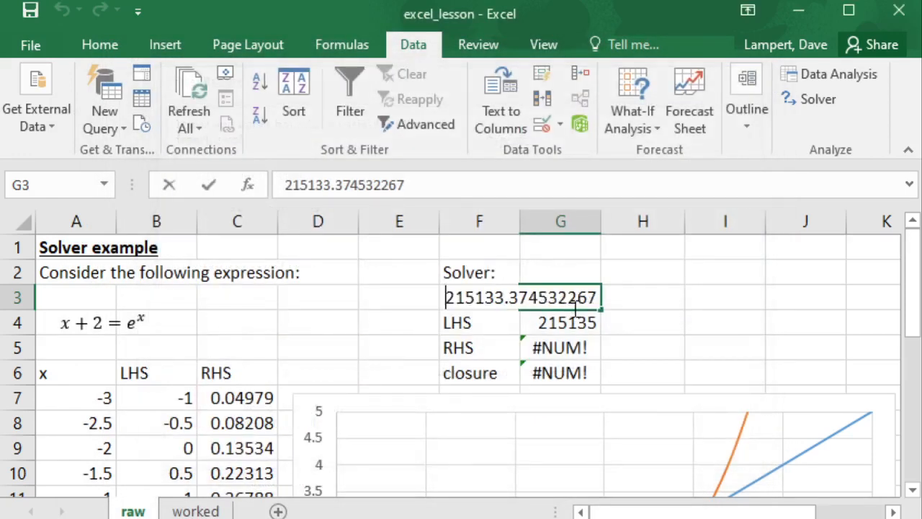
type("-")
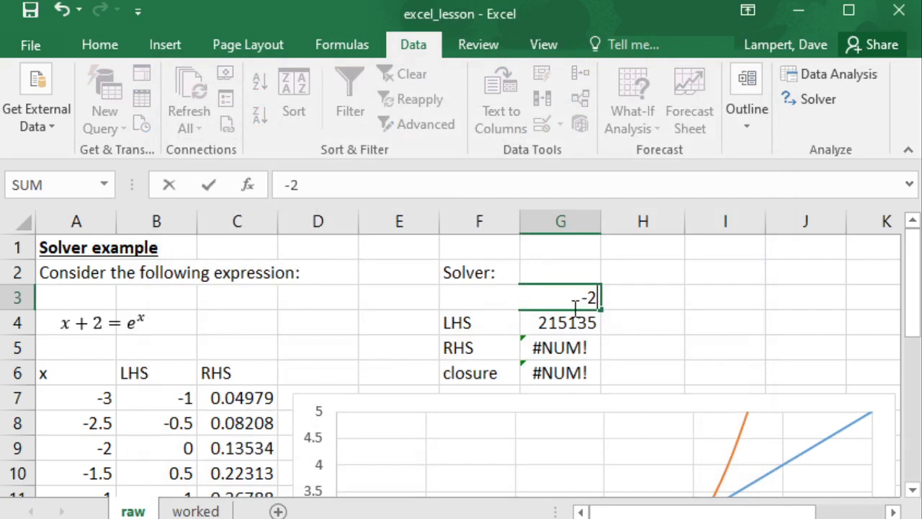
type("2")
key("Return")
- Try Solver again from the new x guess with the same two constraints, and dismiss the results
left_click(801, 100)
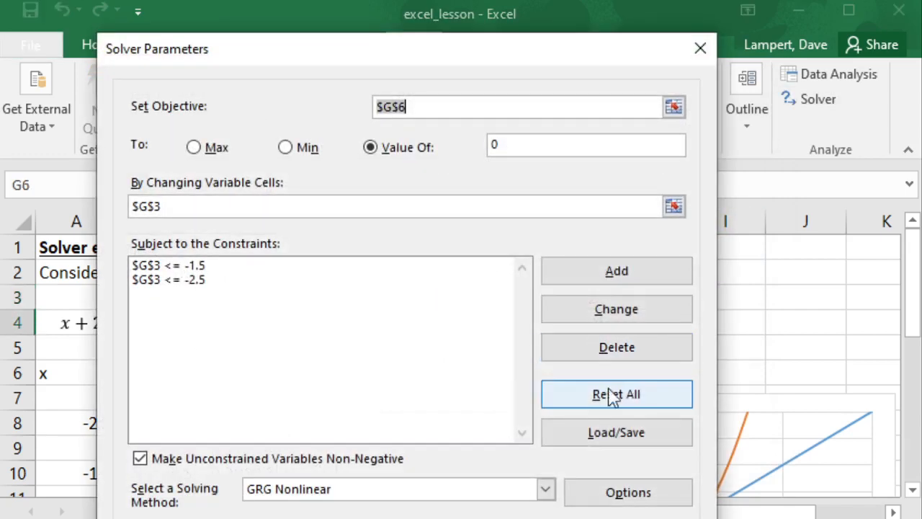
left_click(525, 518)
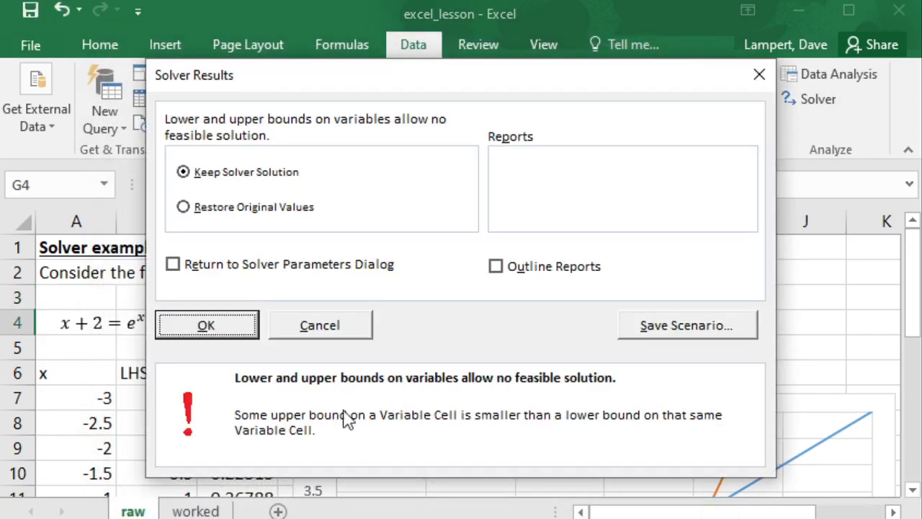
left_click(236, 337)
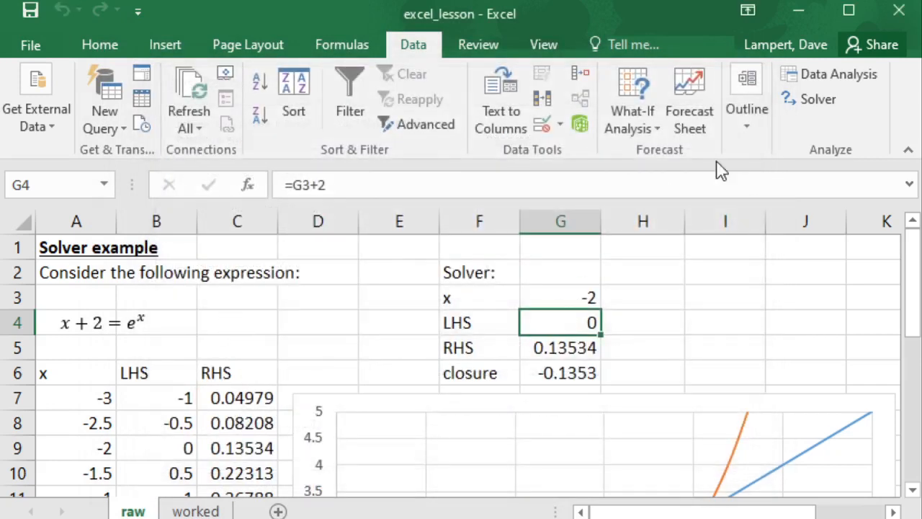
- Reopen Solver and change the second constraint to $G$3 >= -2.5
left_click(818, 99)
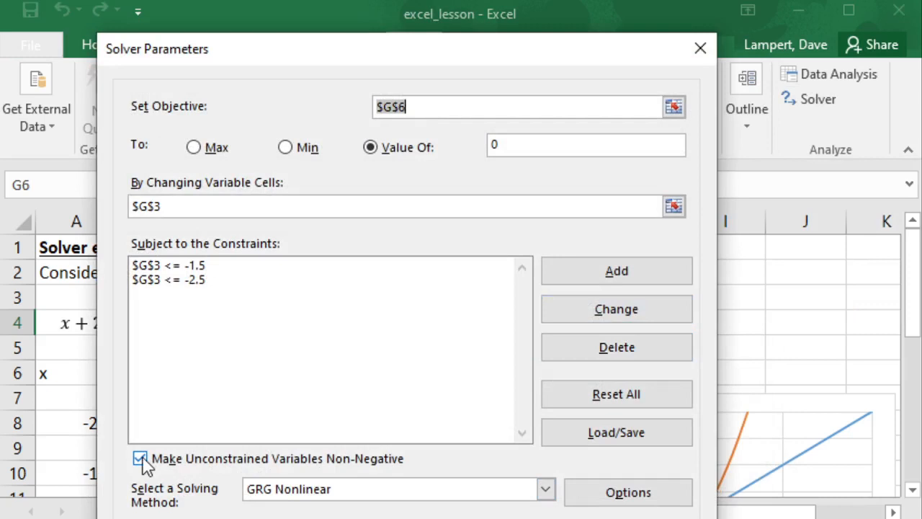
left_click(196, 281)
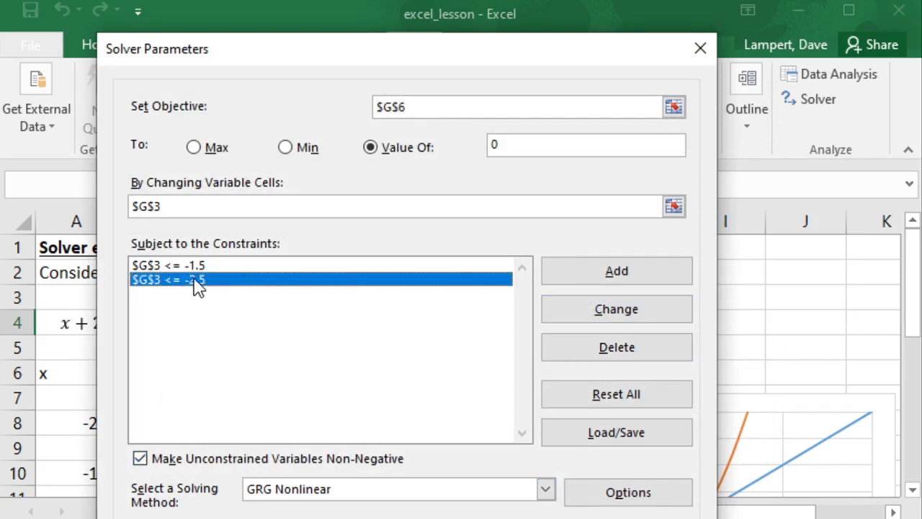
left_click(612, 315)
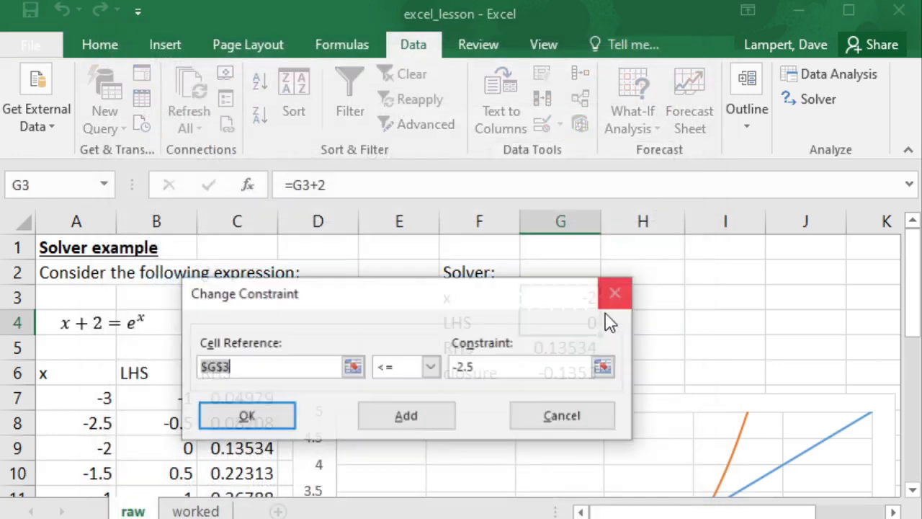
left_click(431, 368)
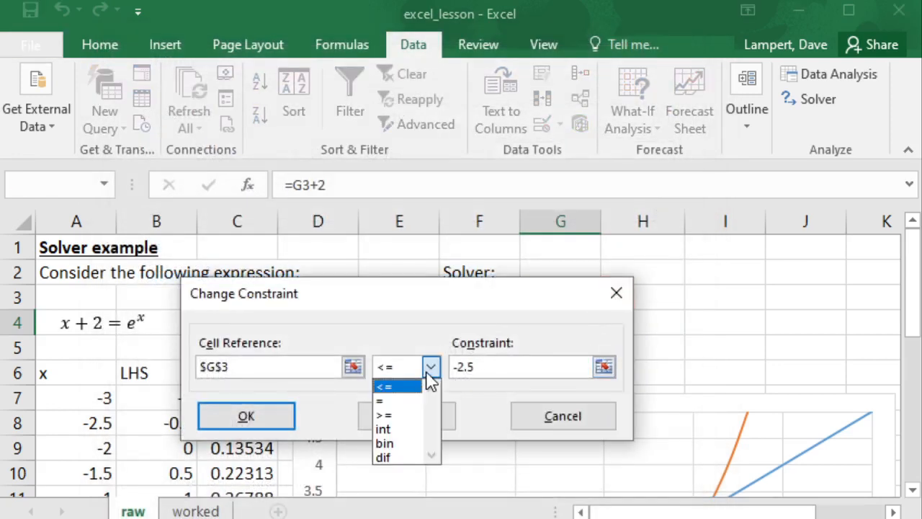
left_click(405, 416)
left_click(279, 414)
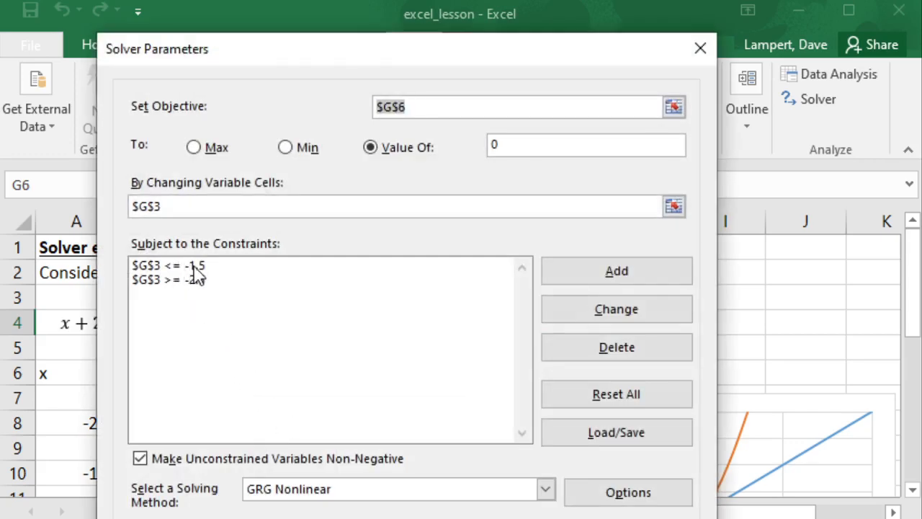
- Solve for x within the corrected bounds, keep the Solver solution, and check the x, RHS and closure cells
key("Return")
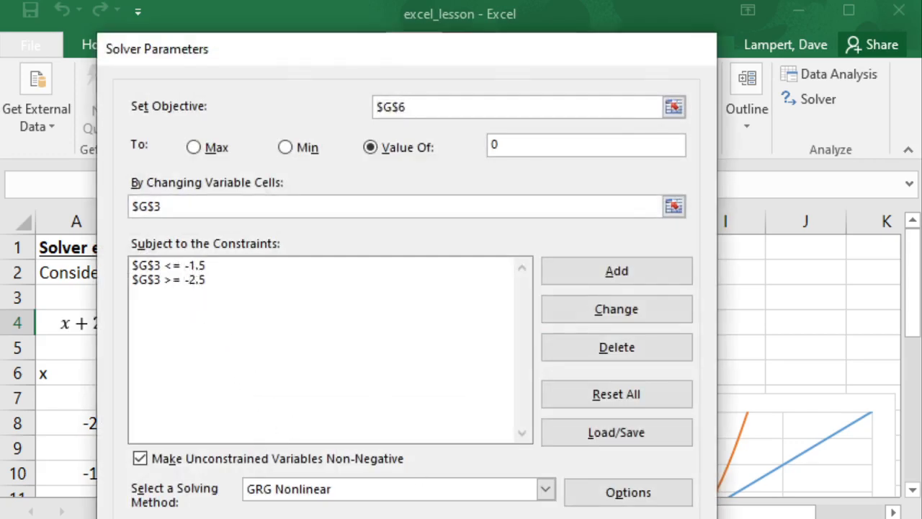
left_click(239, 333)
left_click(435, 364)
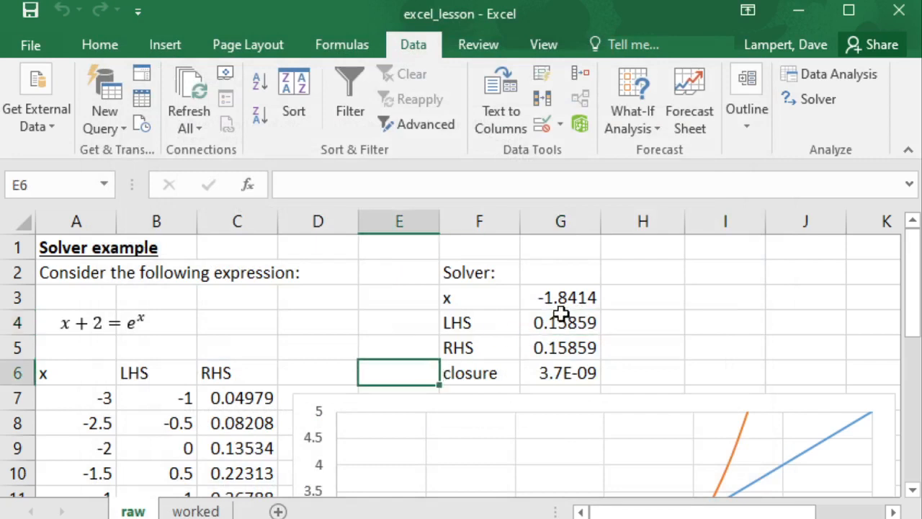
left_click(563, 298)
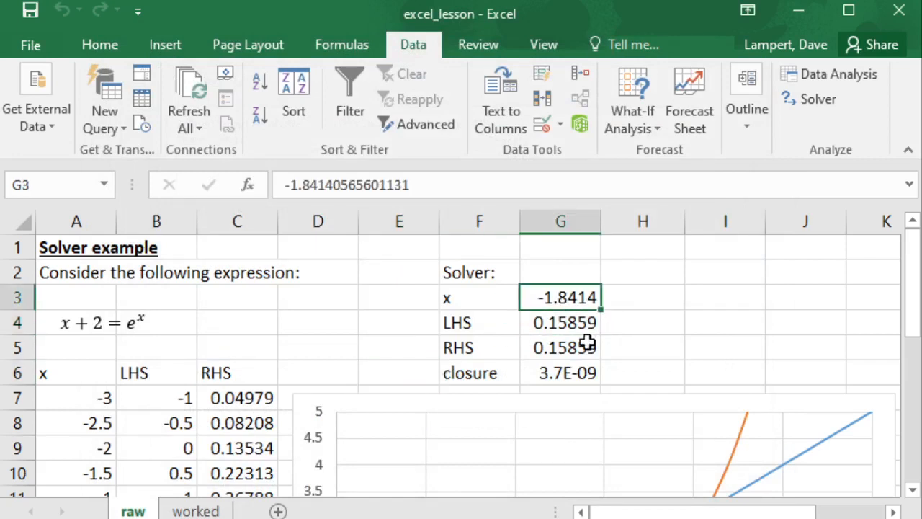
left_click(533, 357)
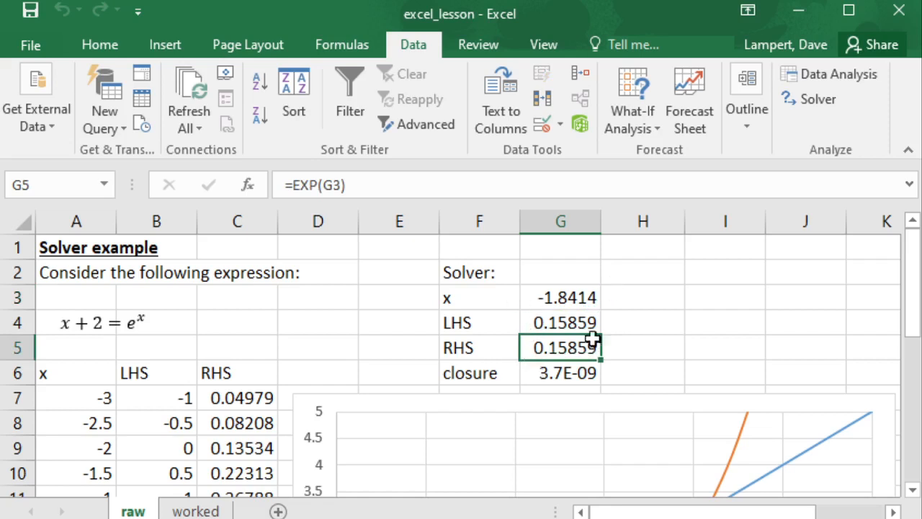
left_click(580, 296)
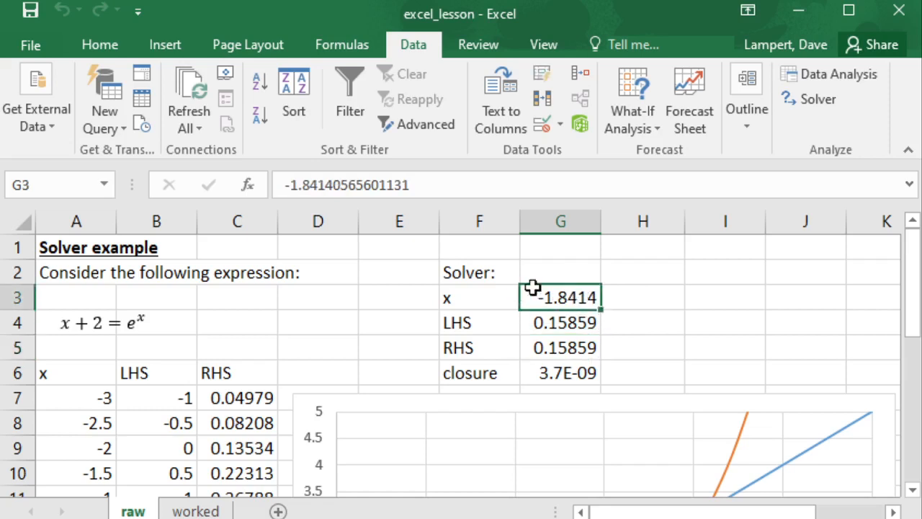
left_click(558, 372)
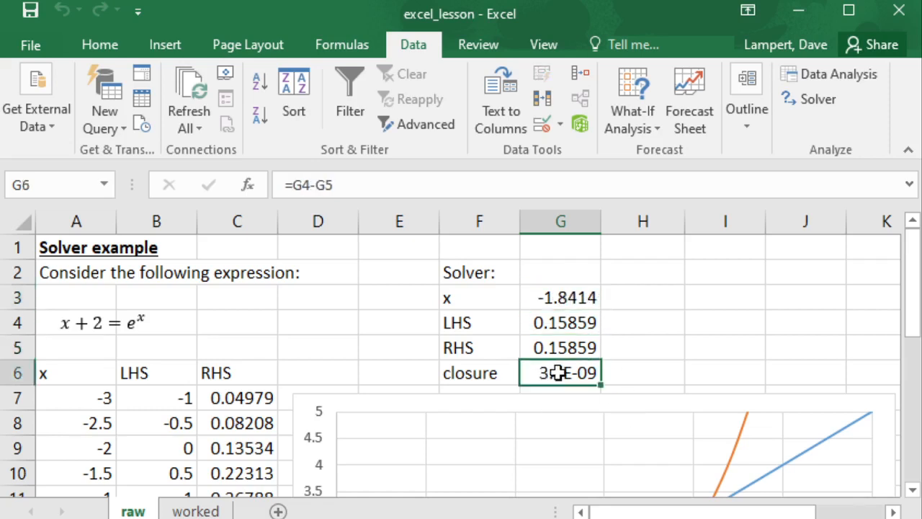
left_click(559, 297)
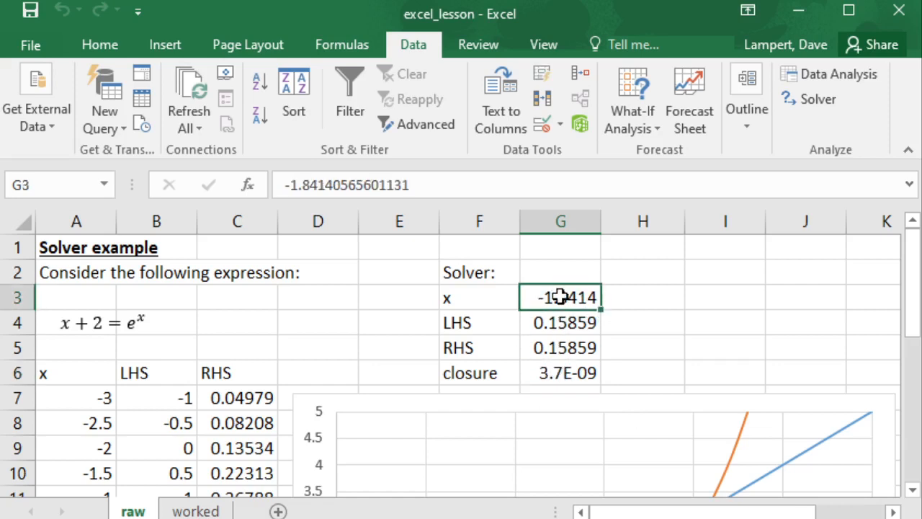